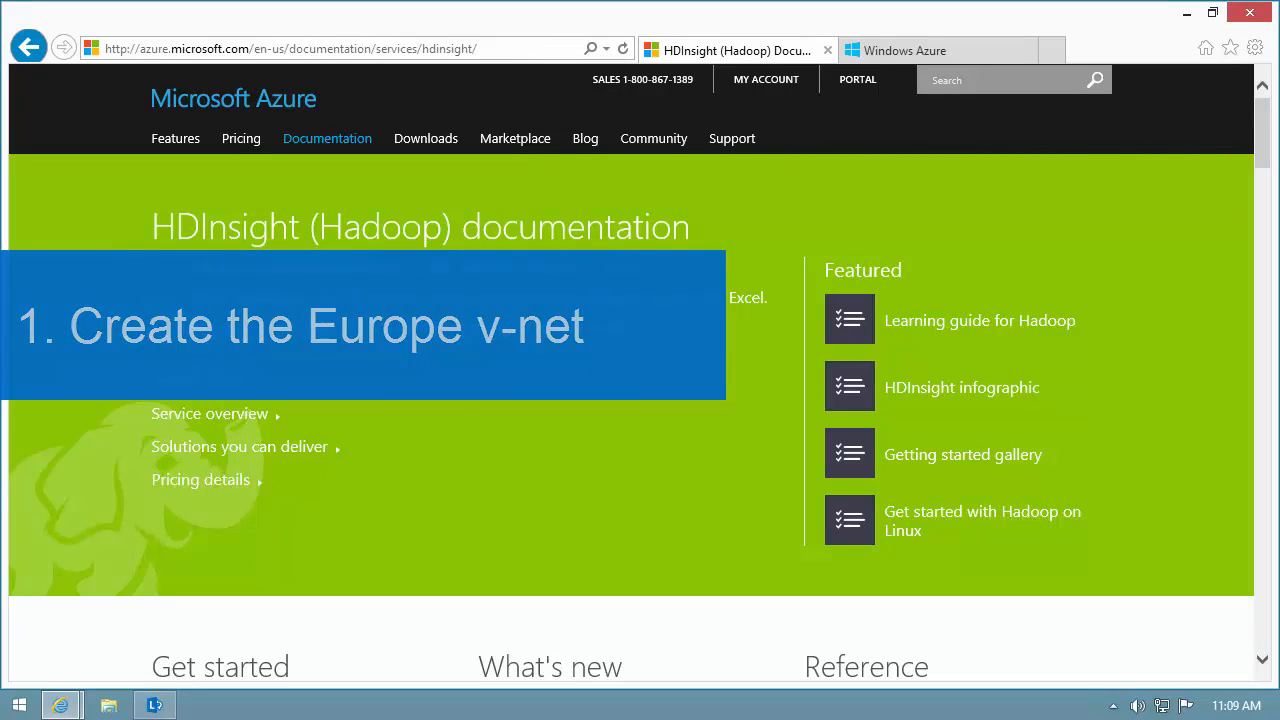
Step: Start a custom virtual network in the Azure portal named Contoso-VNet-EU in North Europe, without DNS servers or VPN connectivity
click(990, 53)
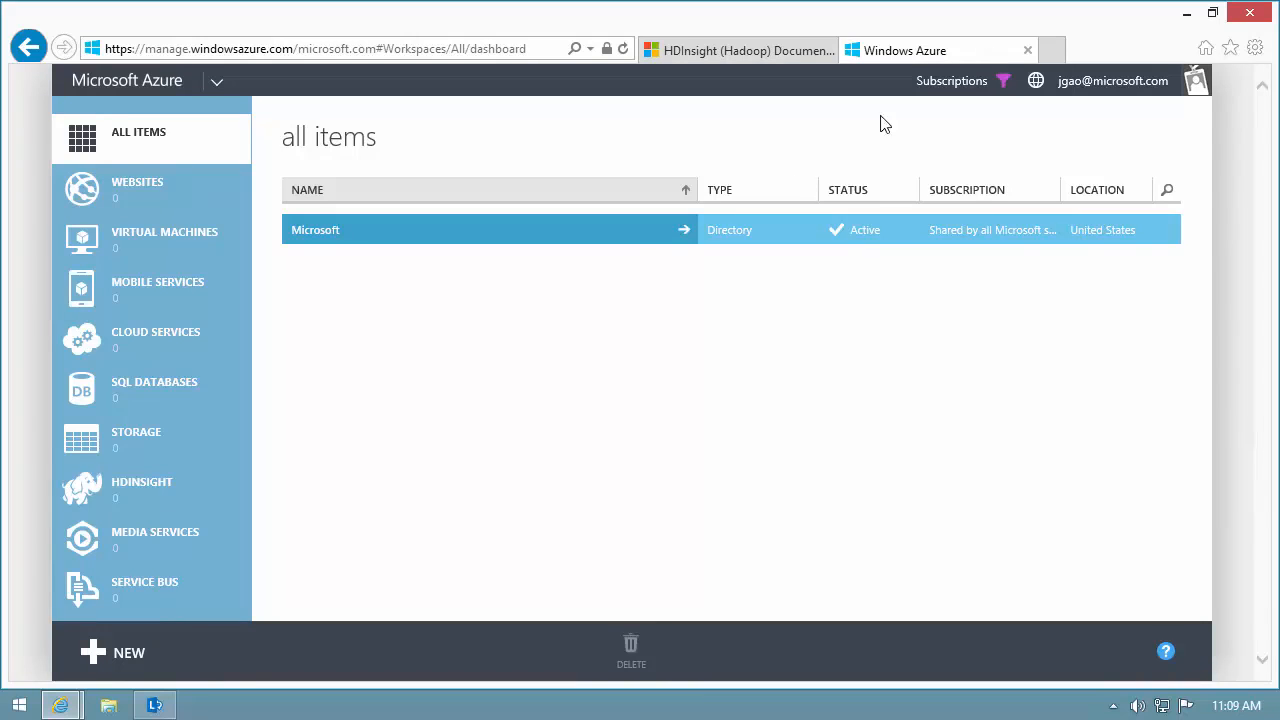
click(125, 650)
click(200, 390)
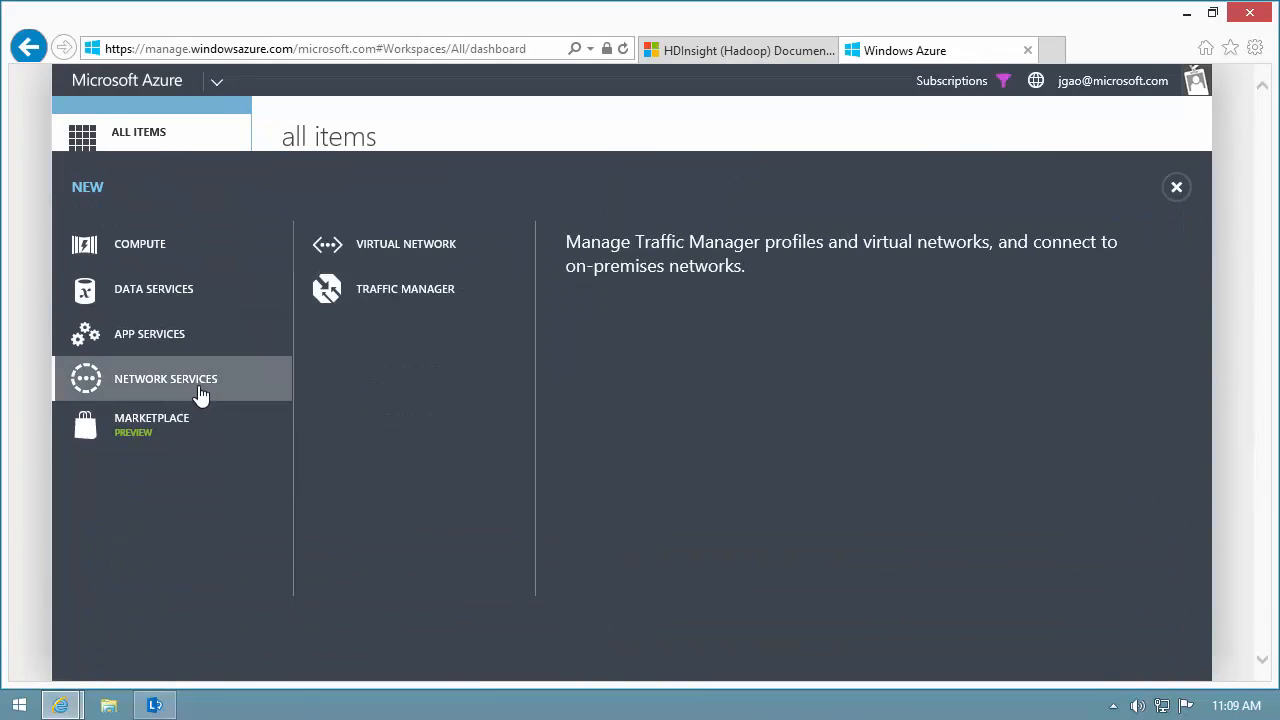
click(434, 258)
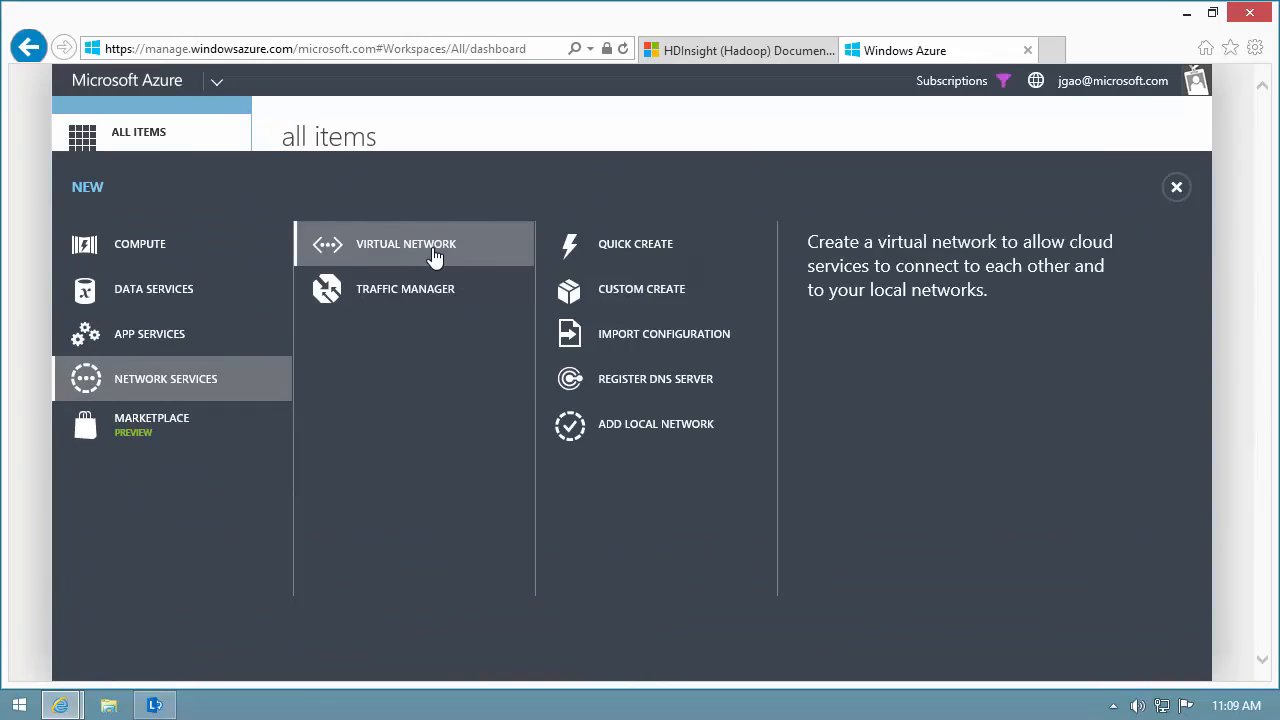
click(626, 297)
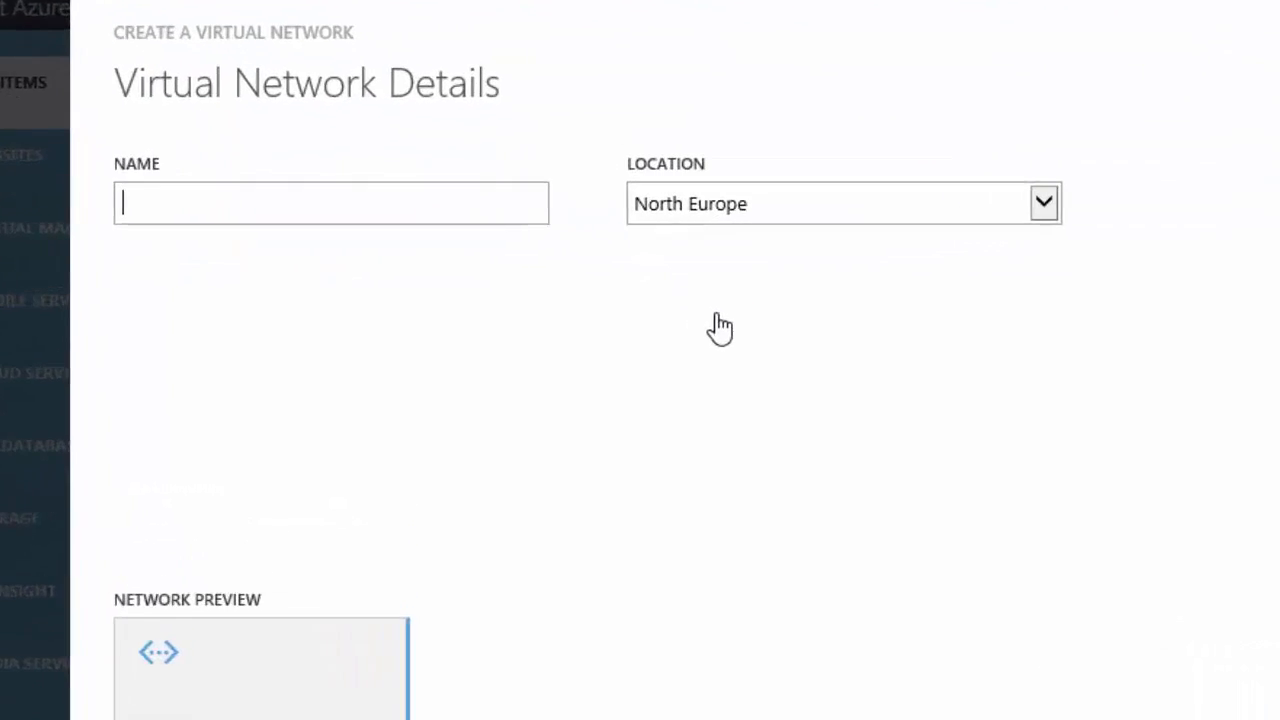
text(Contoso-)
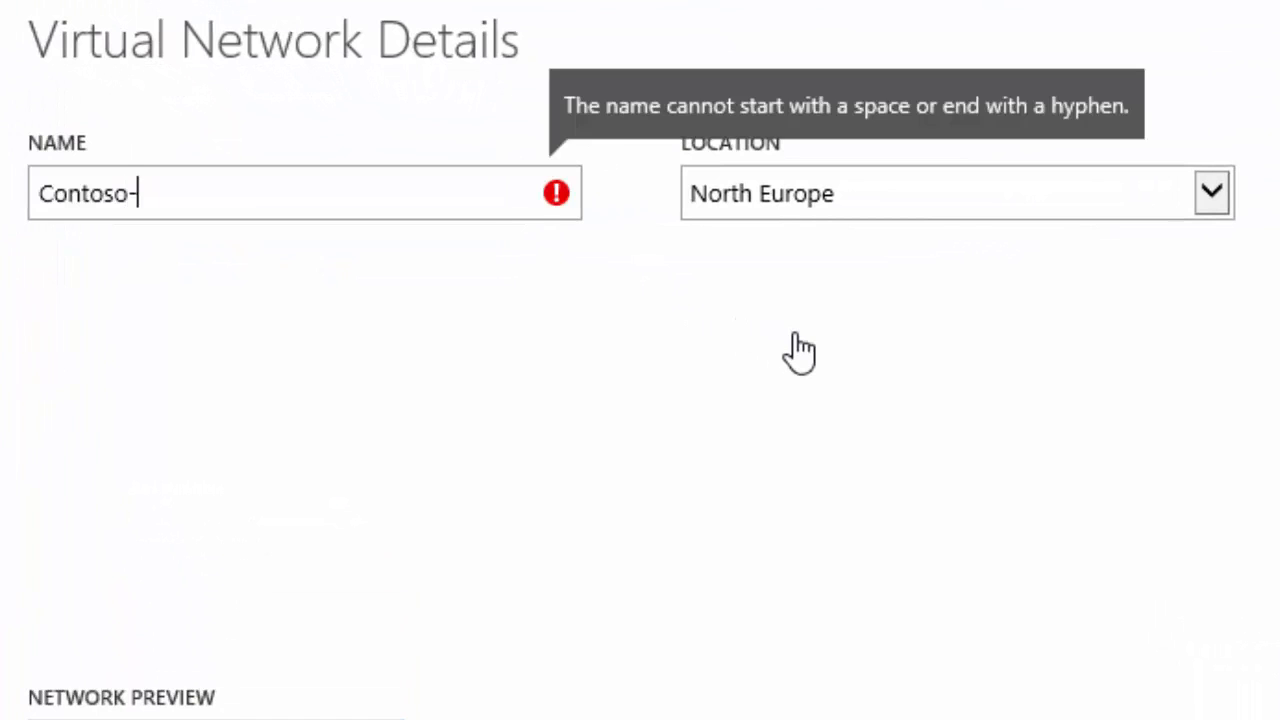
text(VNet-EU)
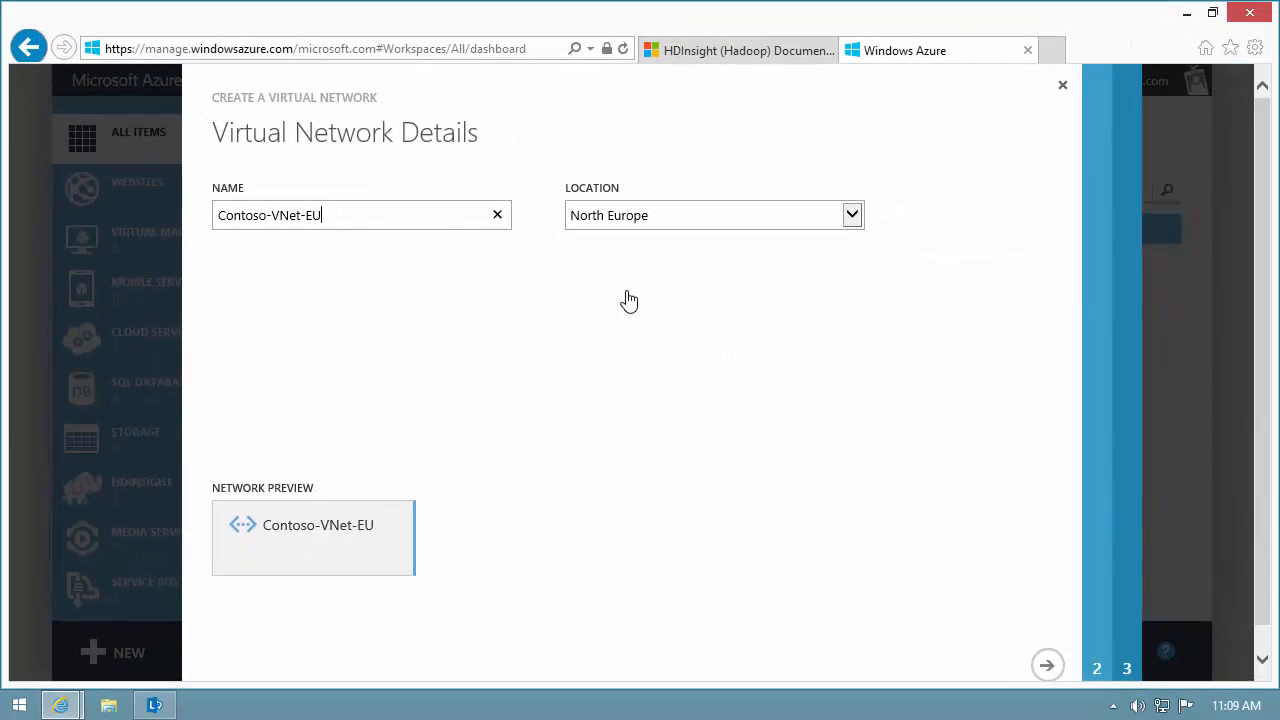
click(1047, 666)
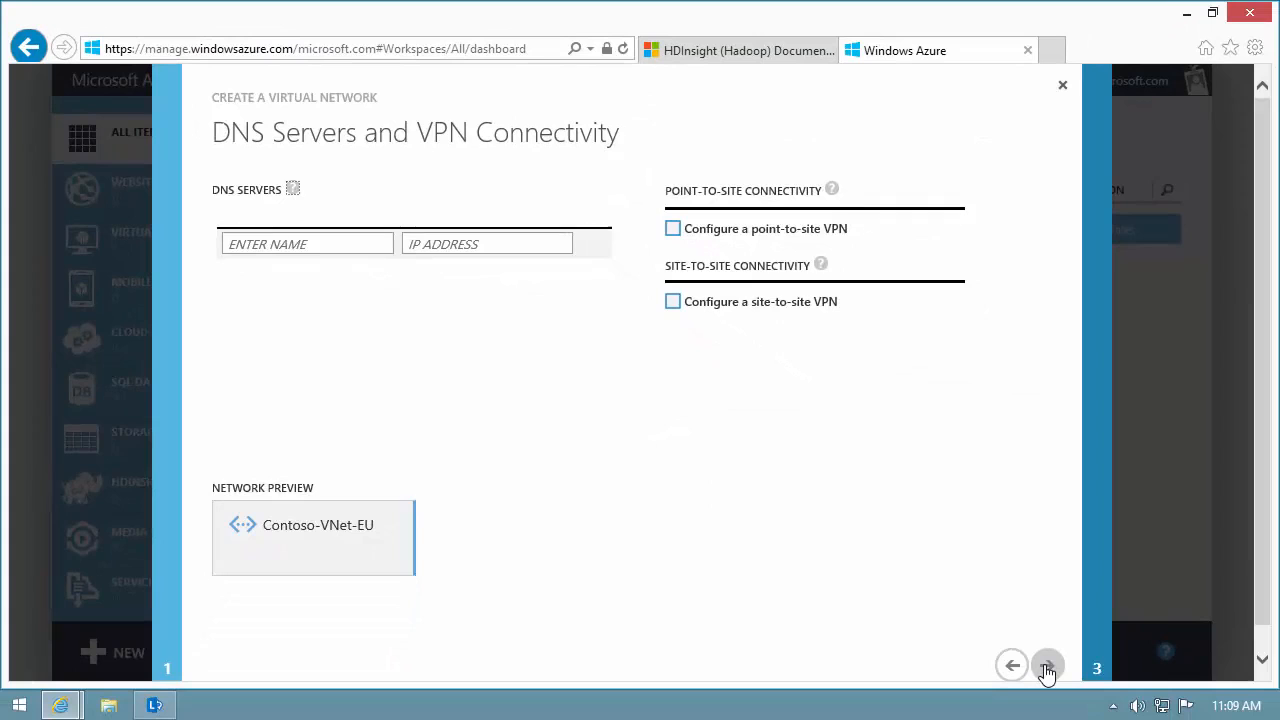
click(1122, 716)
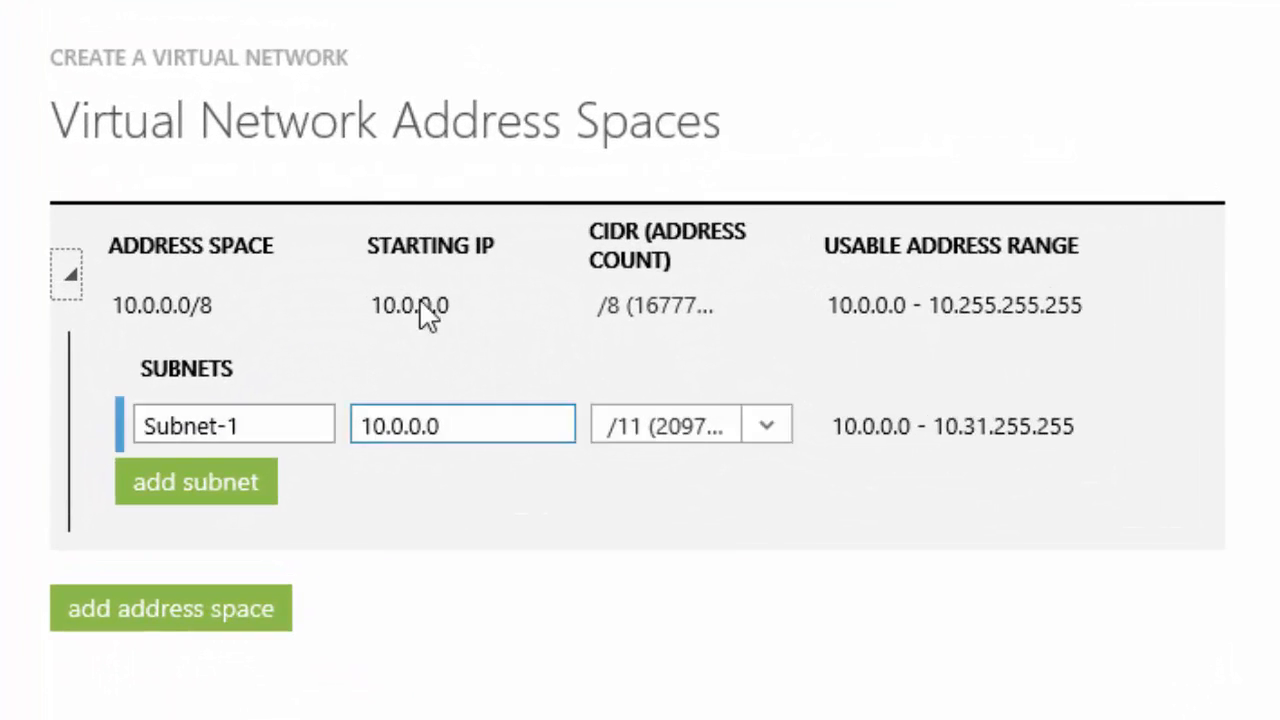
Step: Set the Europe virtual network's address space to starting IP 10.1.0.0 with CIDR /16 (65536)
click(412, 302)
key(BackSpace)
text(1)
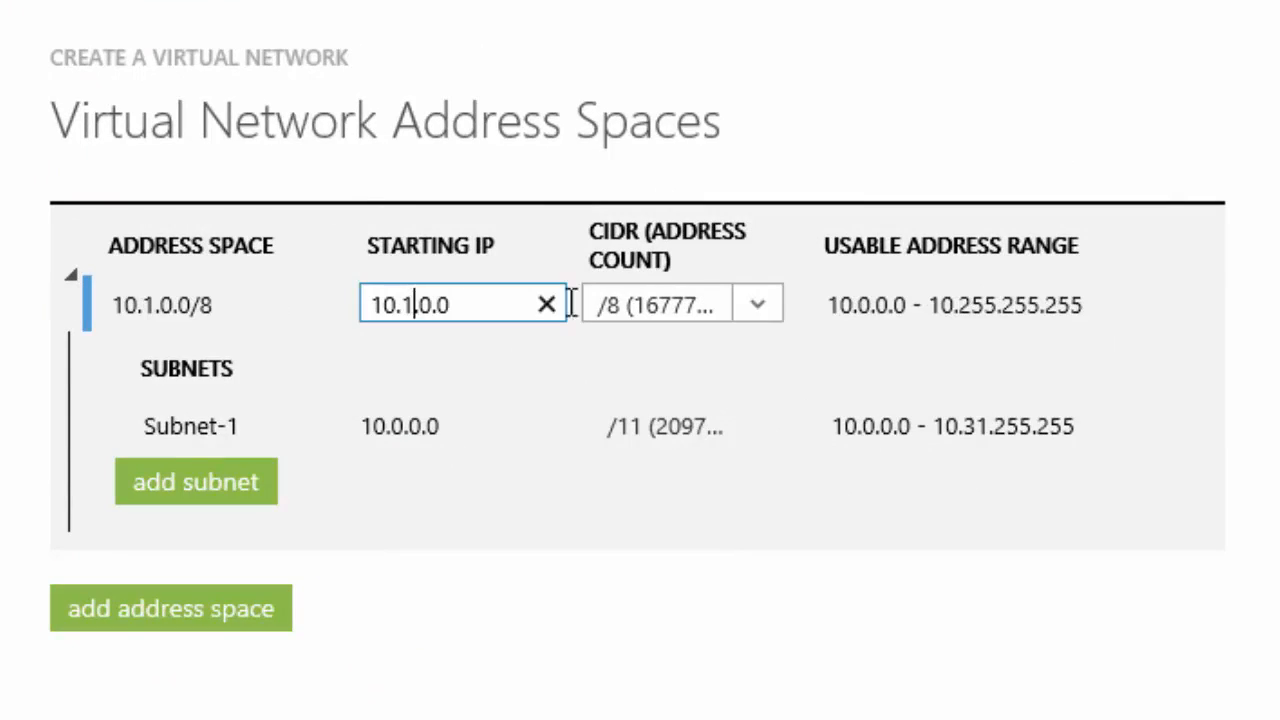
click(758, 318)
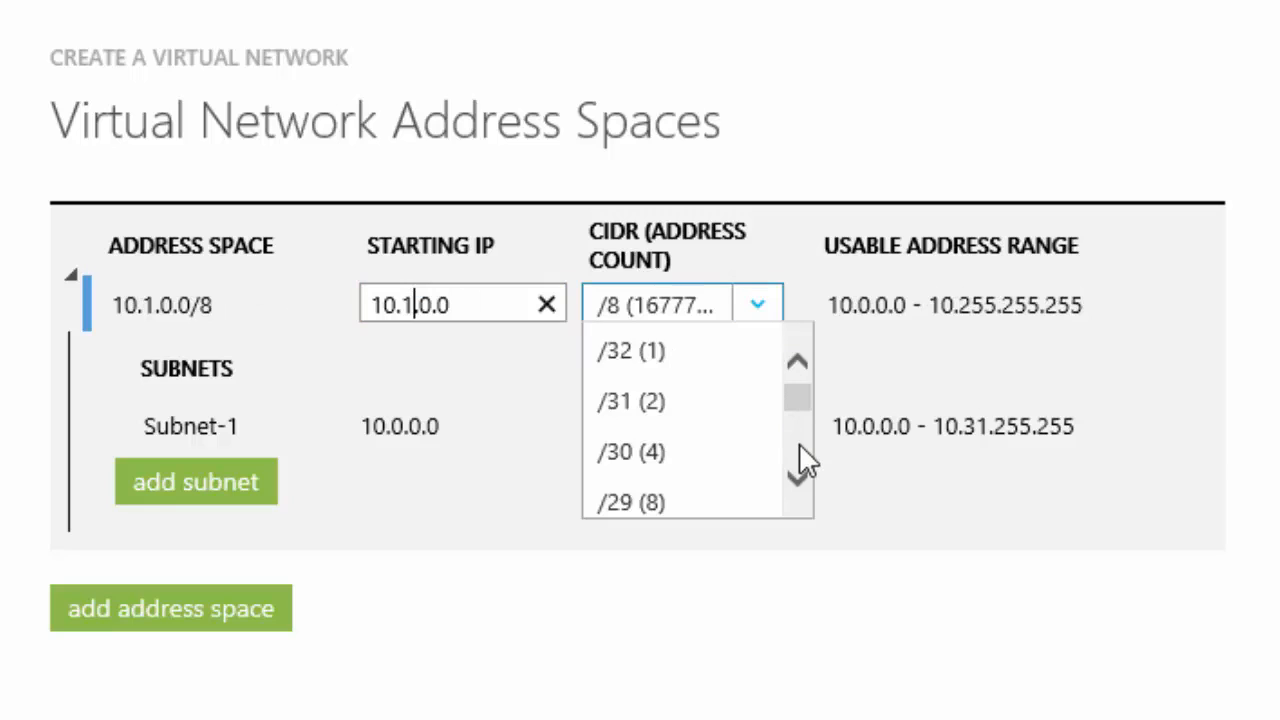
scroll(799, 443, down, 5)
click(660, 491)
Step: Set Subnet-1 of Contoso-VNet-EU to CIDR /24 (256) and create the virtual network
click(768, 427)
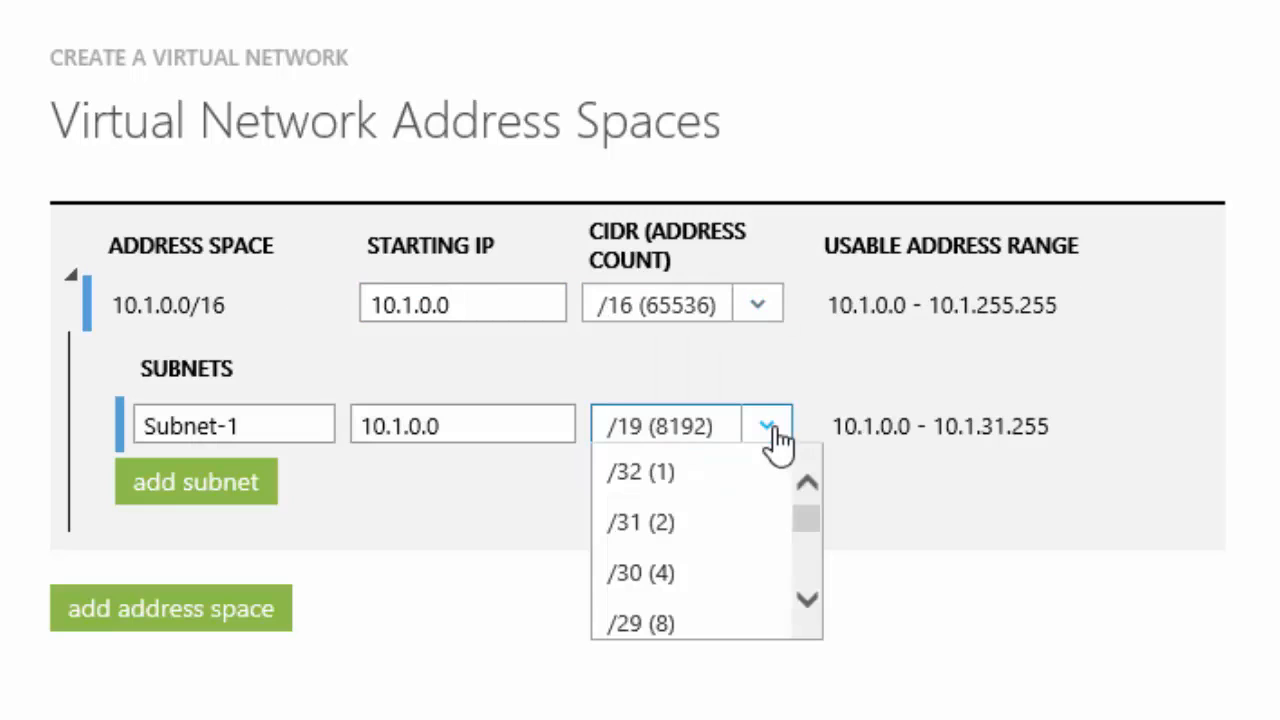
click(811, 559)
click(811, 559)
click(720, 557)
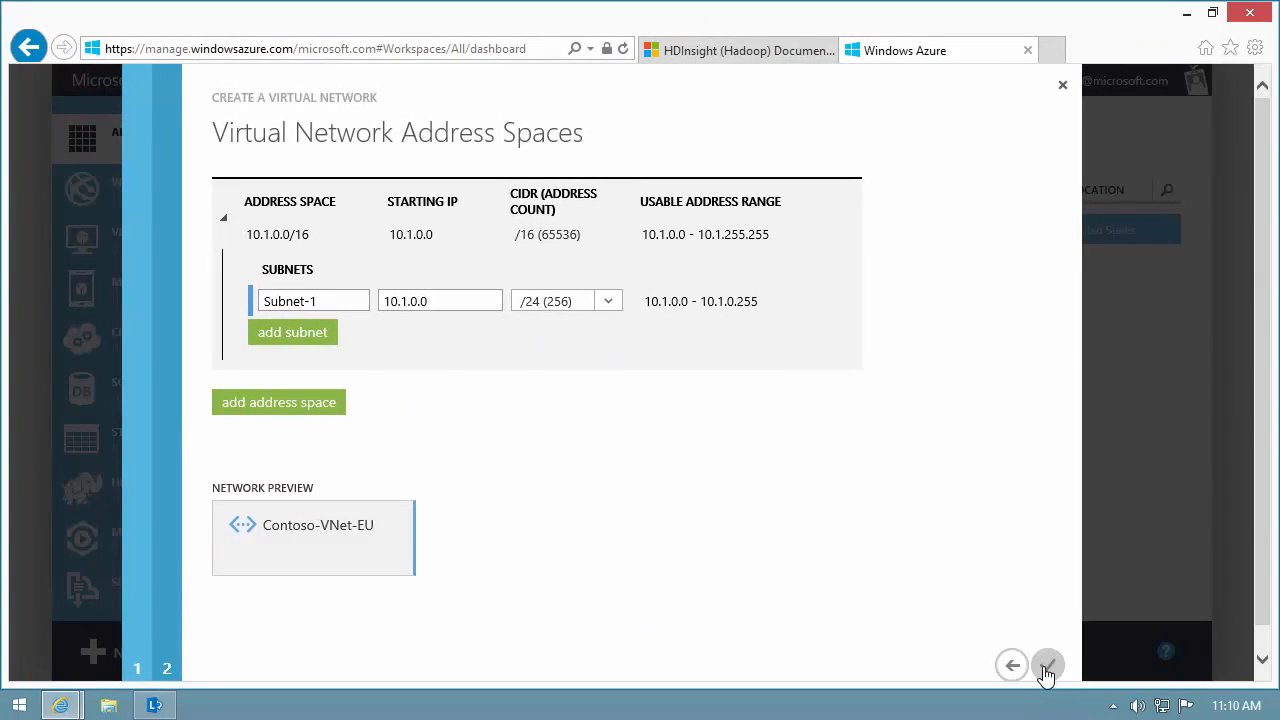
click(1046, 672)
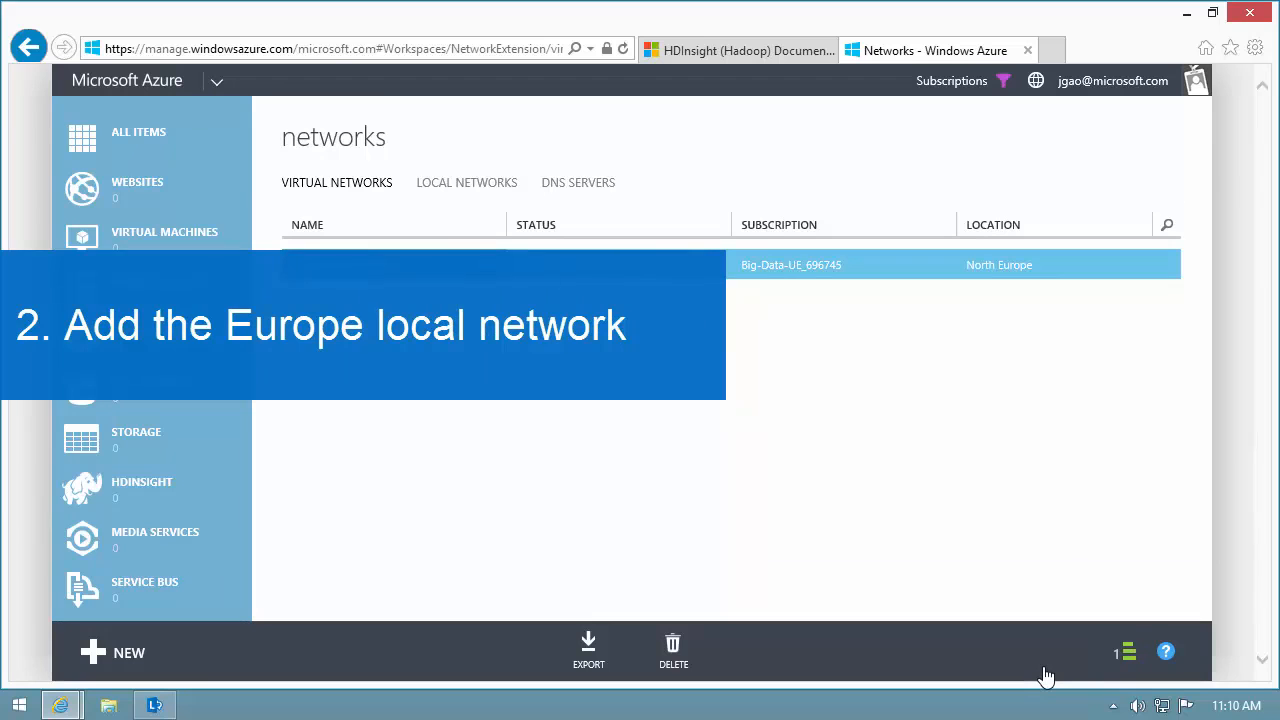
Step: Start adding a local network named Contoso-LNet-EU with VPN device IP address 192.168.0.1
click(478, 186)
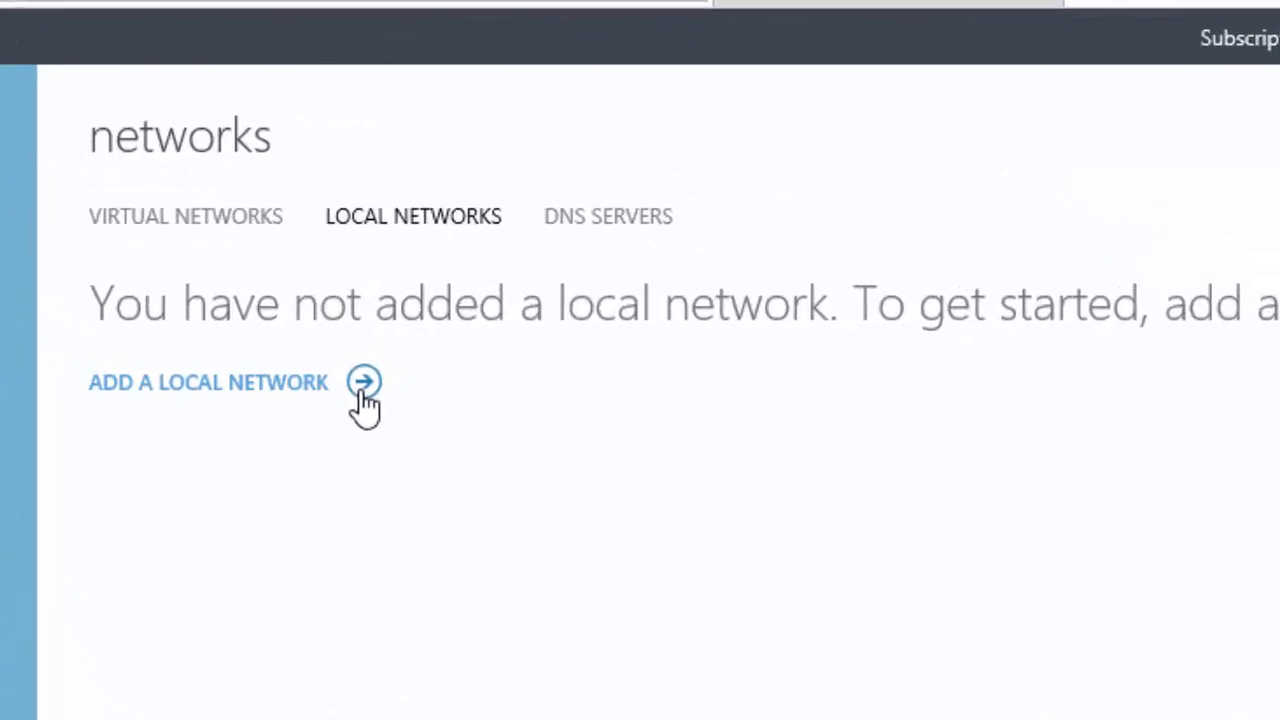
click(438, 277)
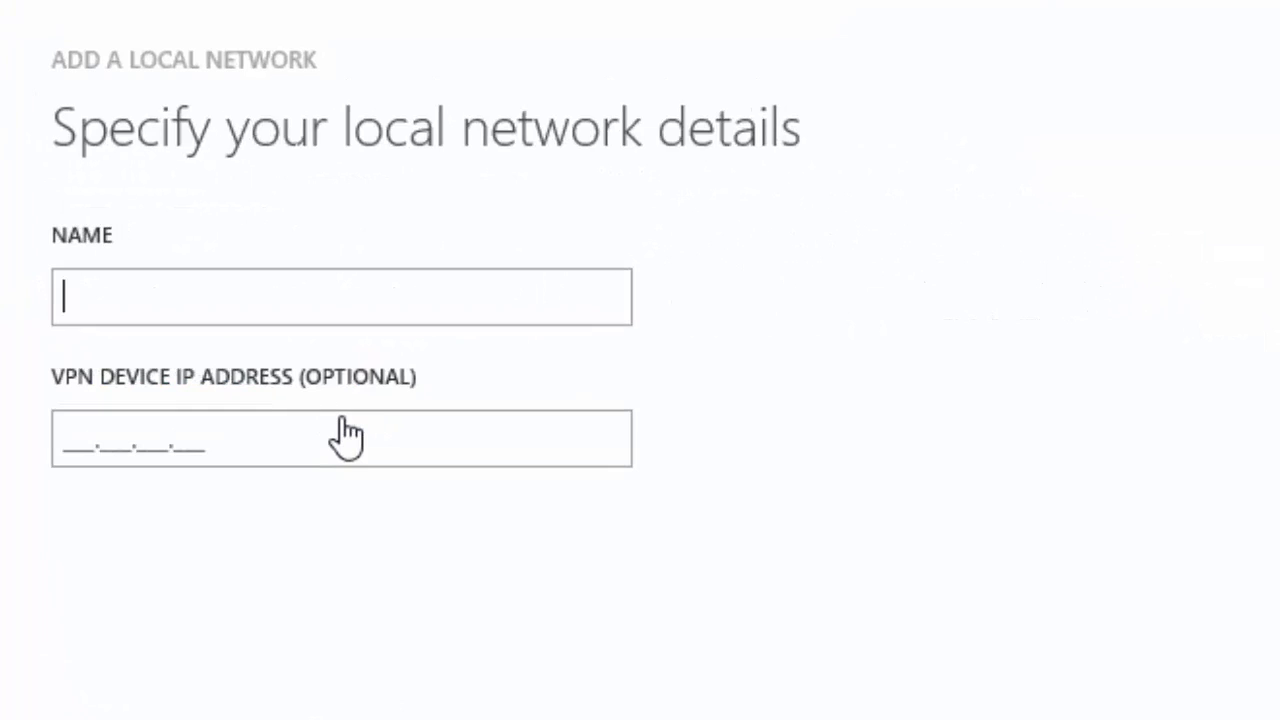
text(Conto)
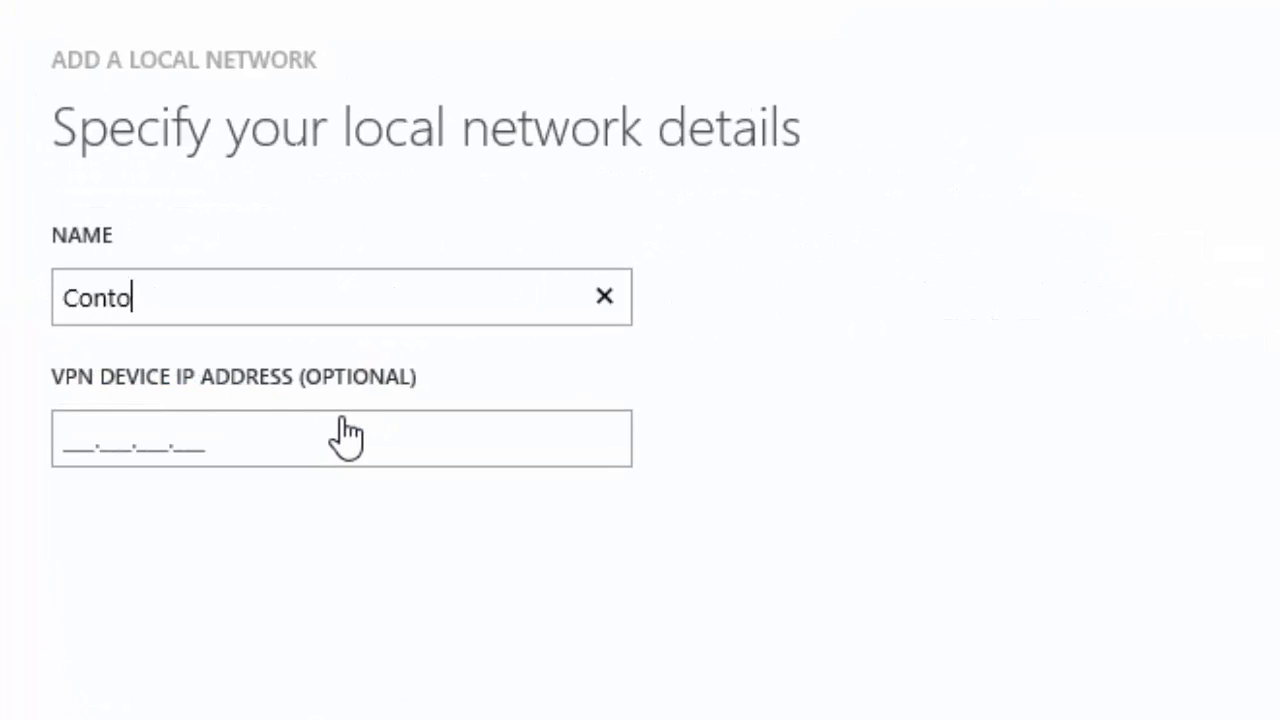
text(so-LNet-EU)
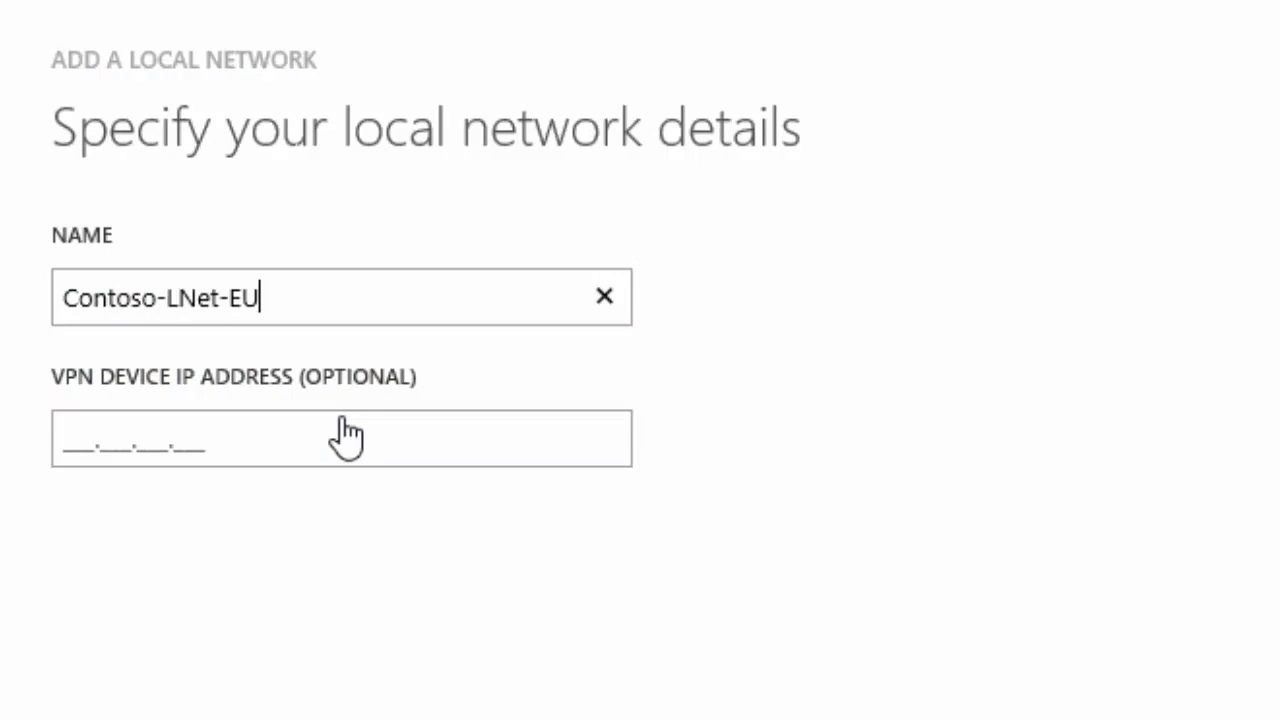
click(344, 418)
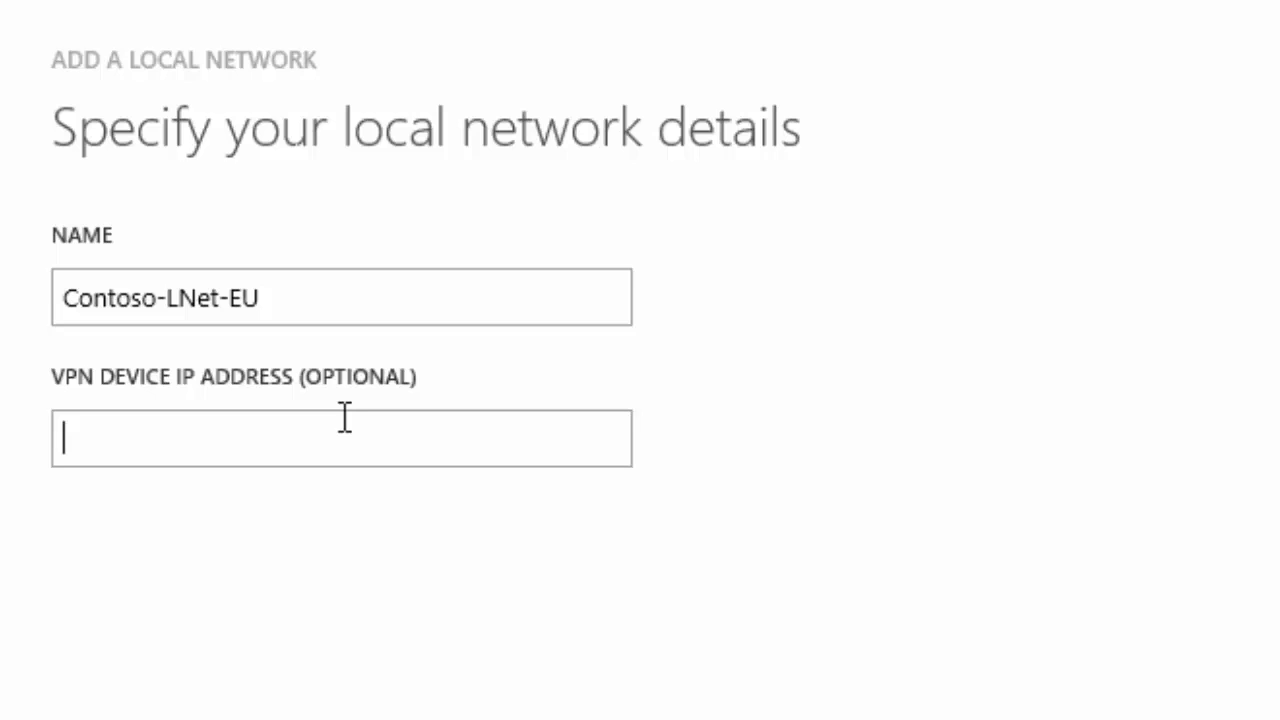
text(192.168.0.1)
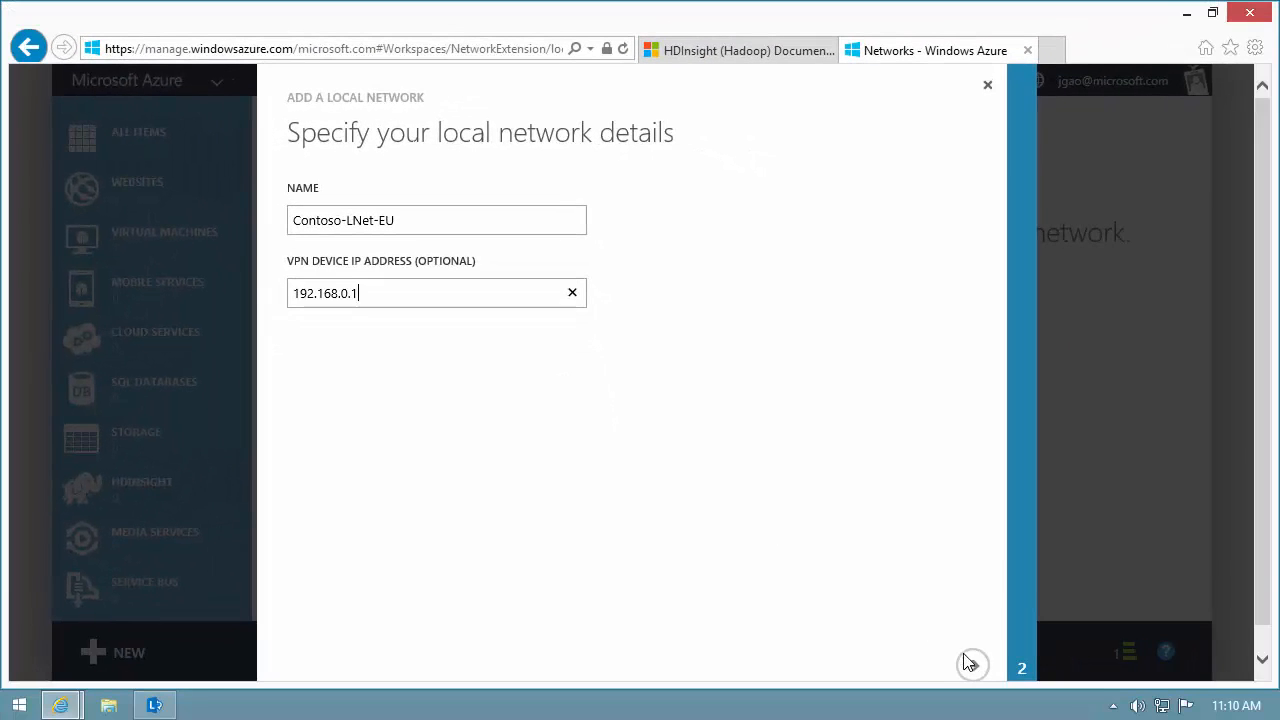
click(971, 664)
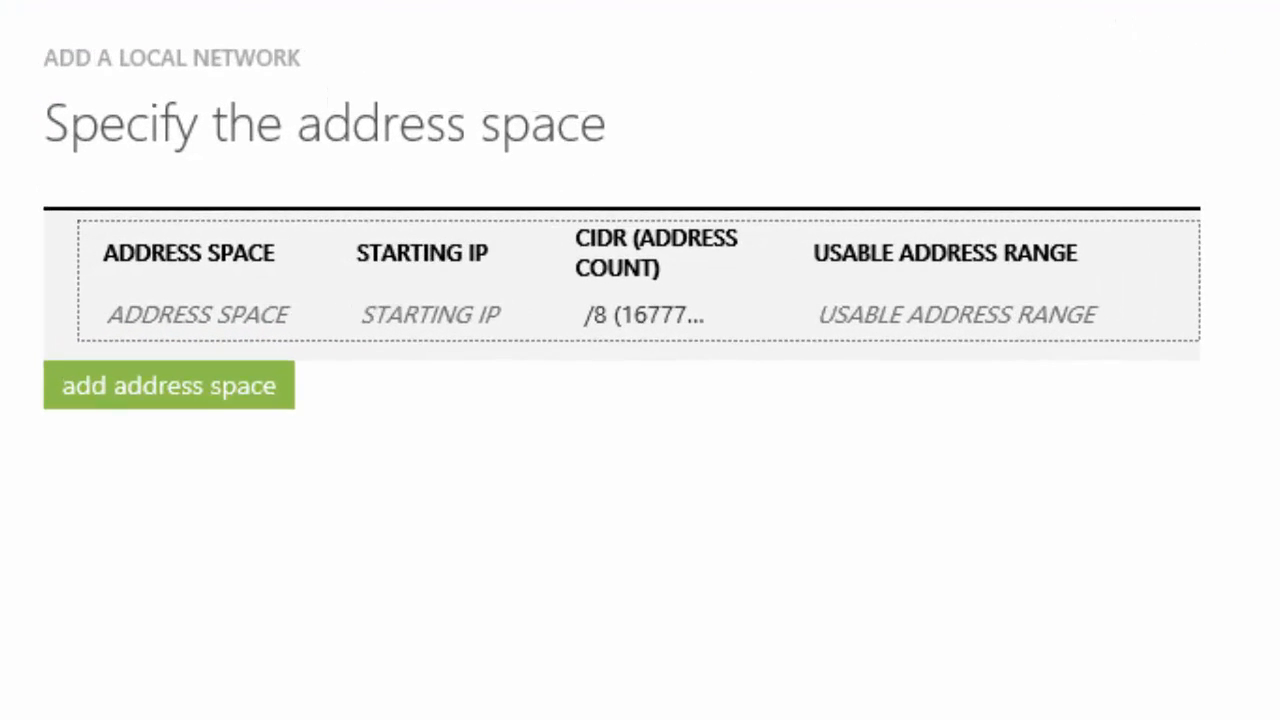
Step: Give the Europe local network the address space 10.1.0.0 with CIDR /16 (65536) and finish adding it
click(488, 314)
text(10.1.0.0)
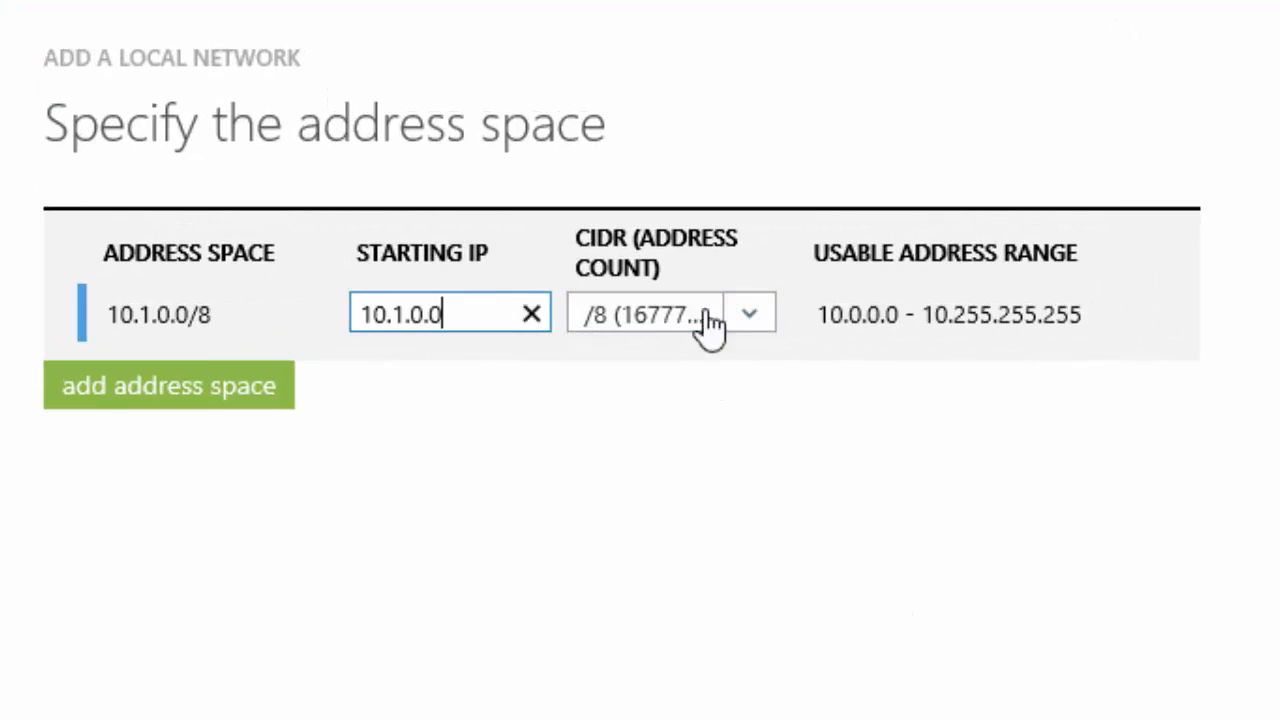
click(661, 310)
scroll(787, 466, down, 3)
scroll(787, 466, down, 1)
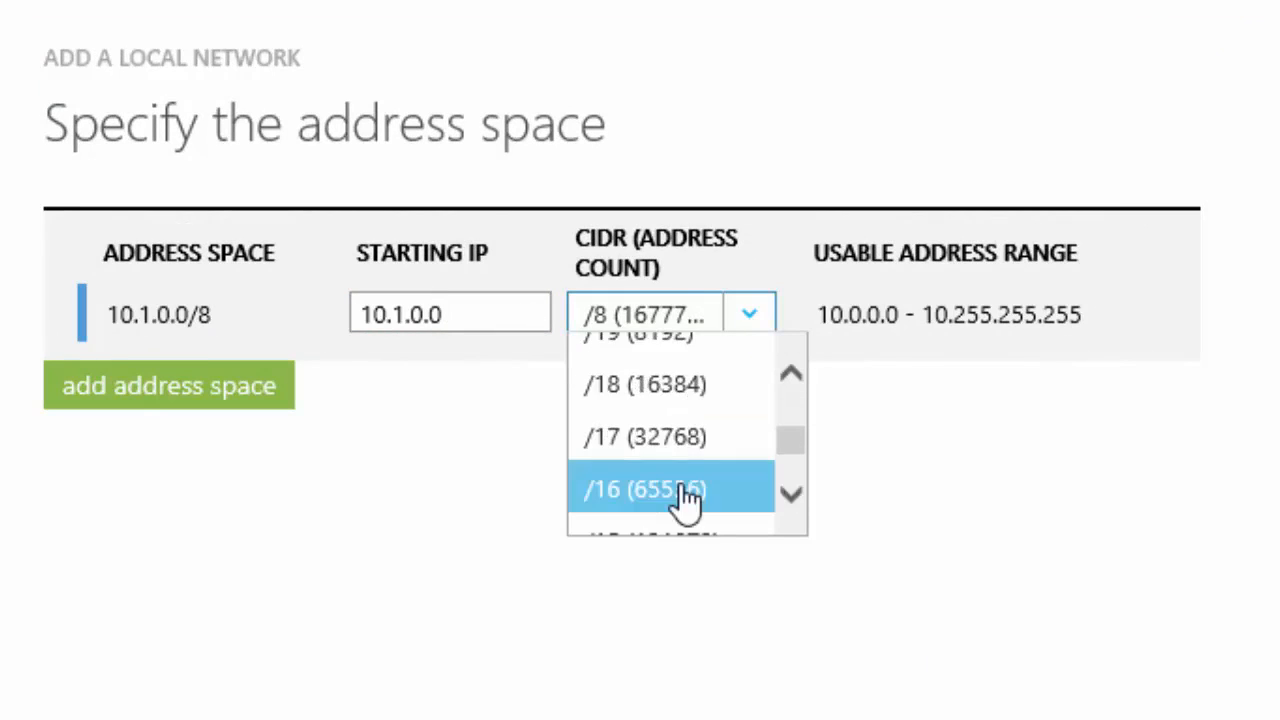
click(688, 500)
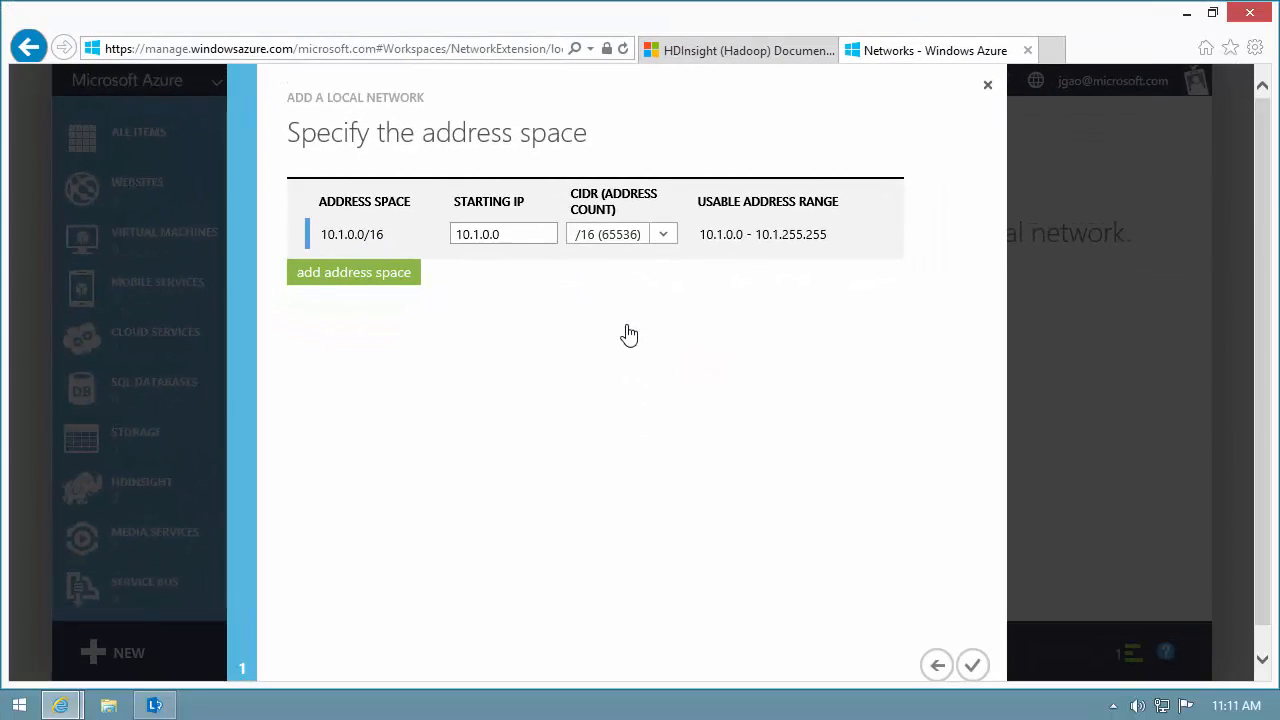
click(972, 665)
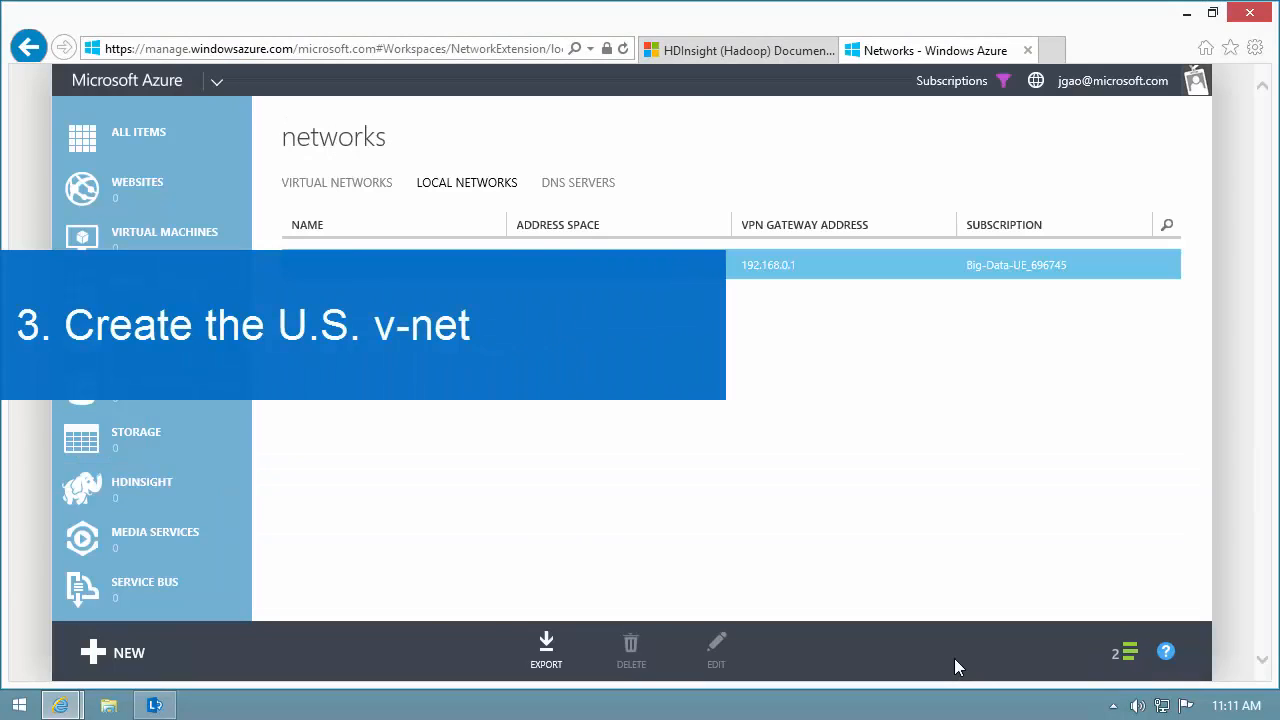
Step: Start a custom virtual network named Contoso-VNet-US in East US, without DNS servers or VPN connectivity
click(130, 653)
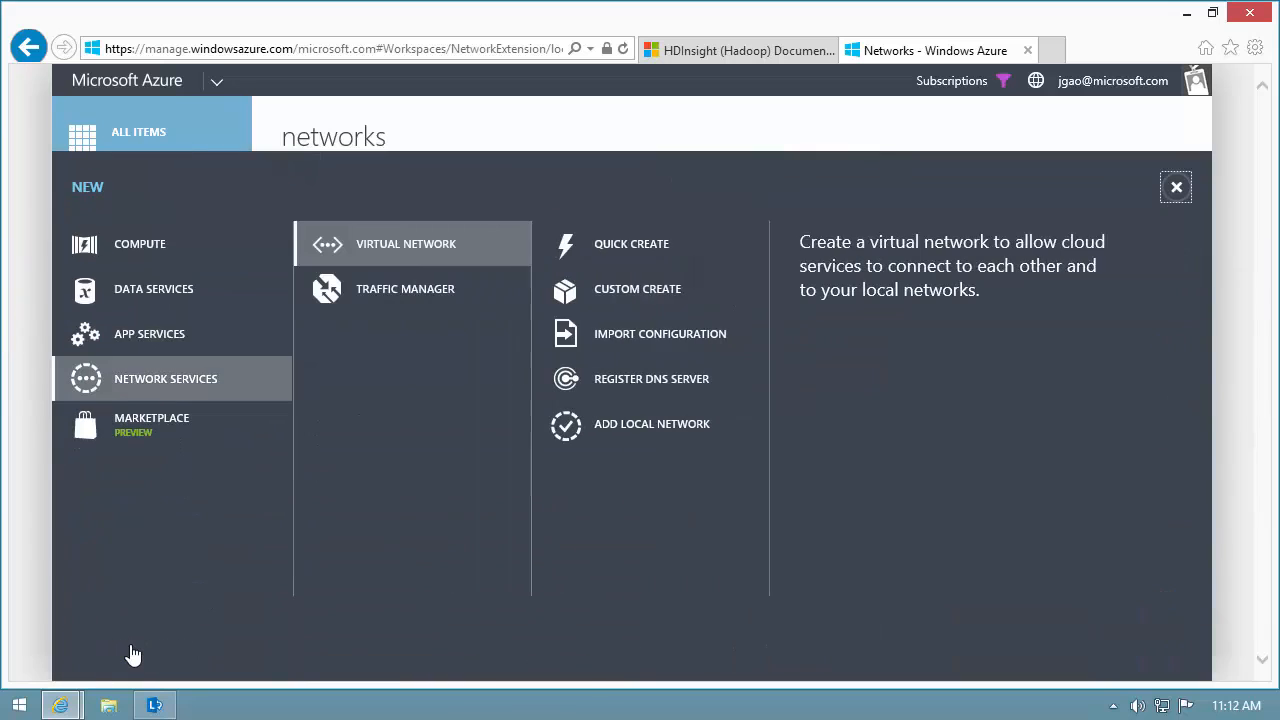
click(660, 298)
text(Contoso-VNet-US)
click(849, 216)
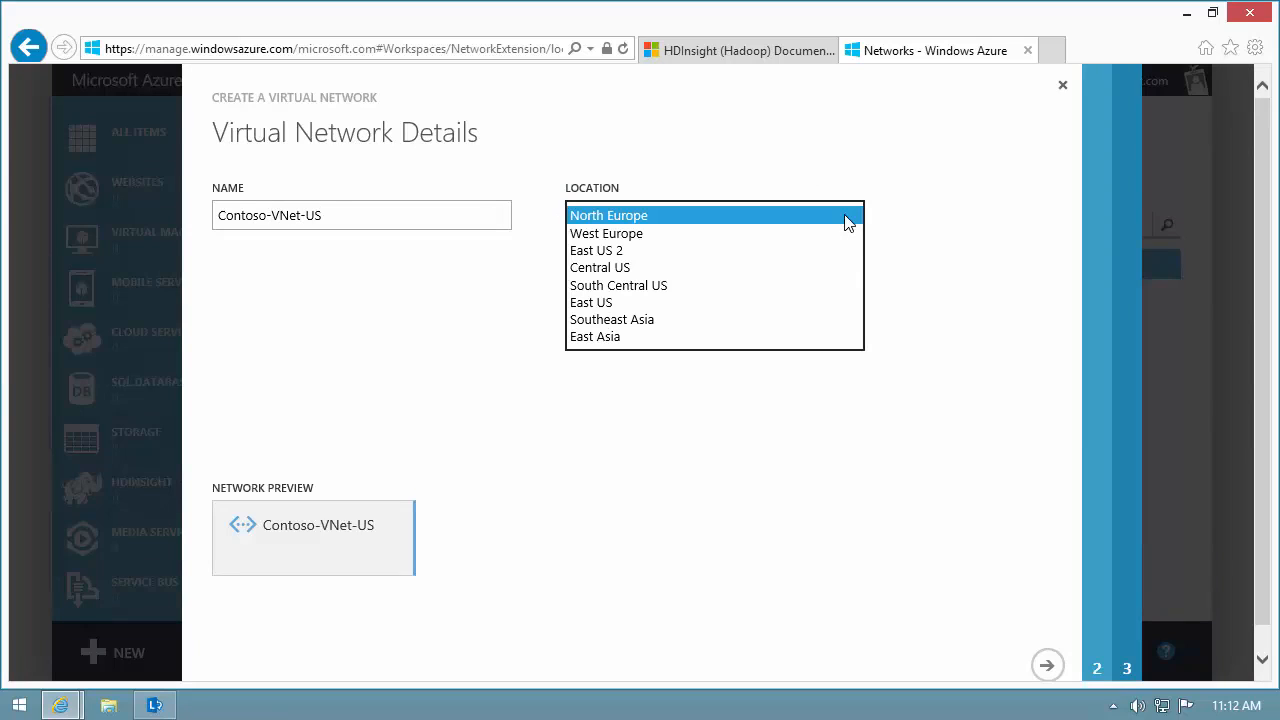
click(620, 304)
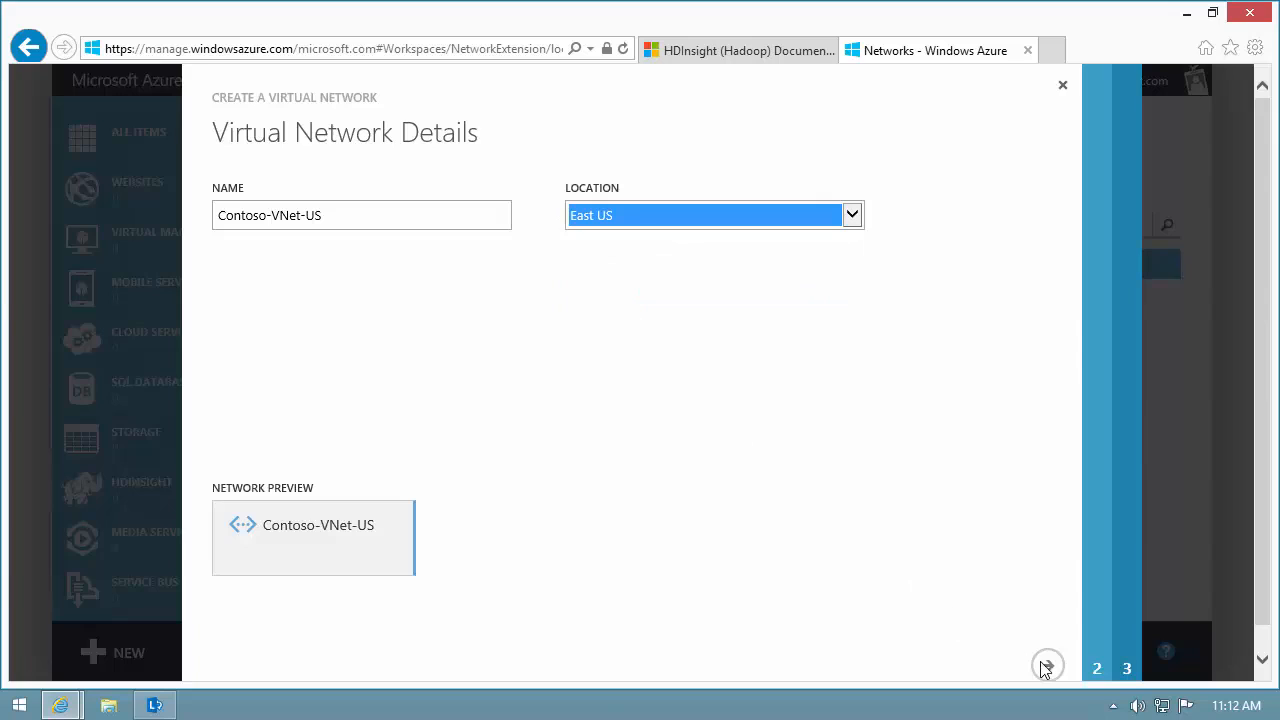
click(1047, 666)
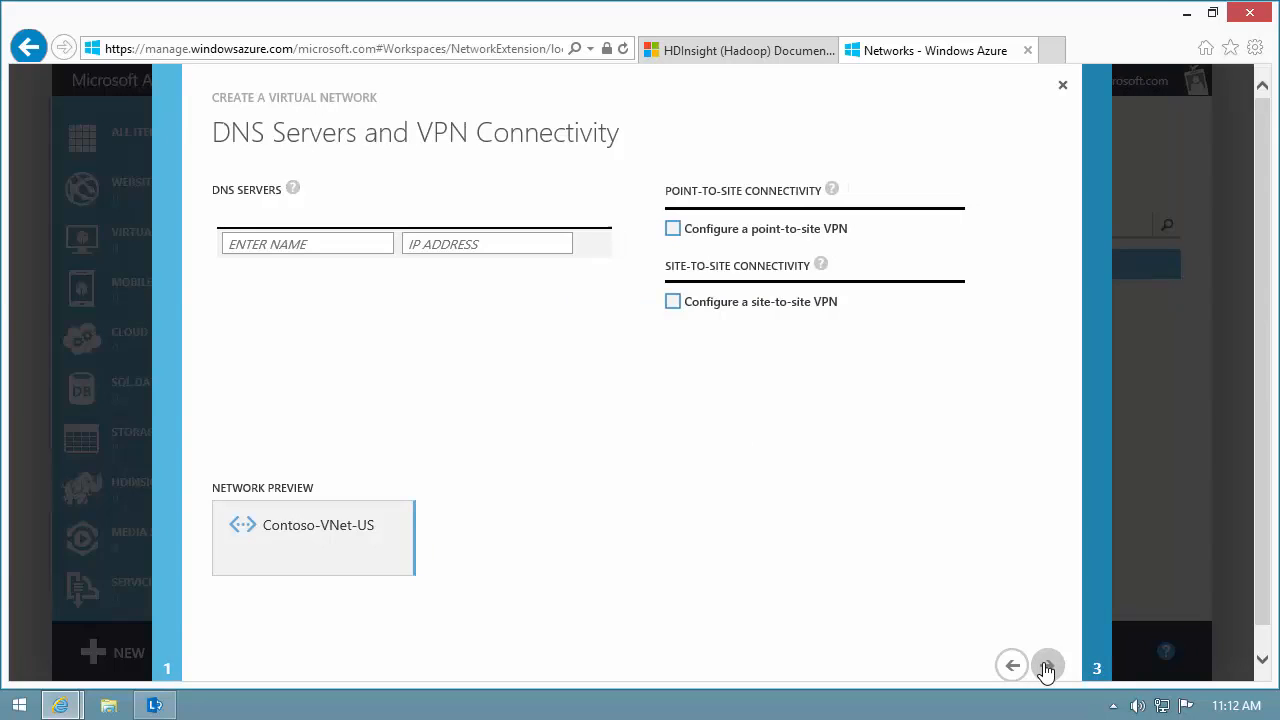
click(1047, 666)
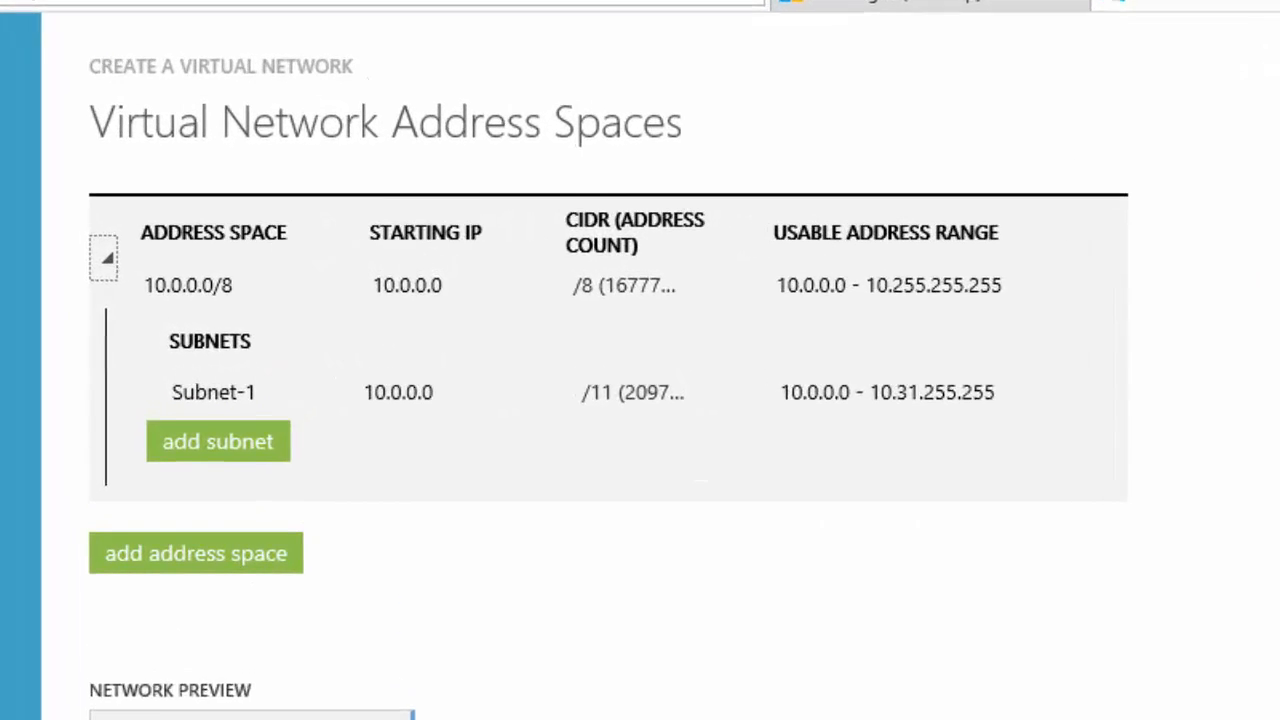
Step: Set the US virtual network's address space to starting IP 10.2.0.0 with CIDR /16 (65536)
click(402, 303)
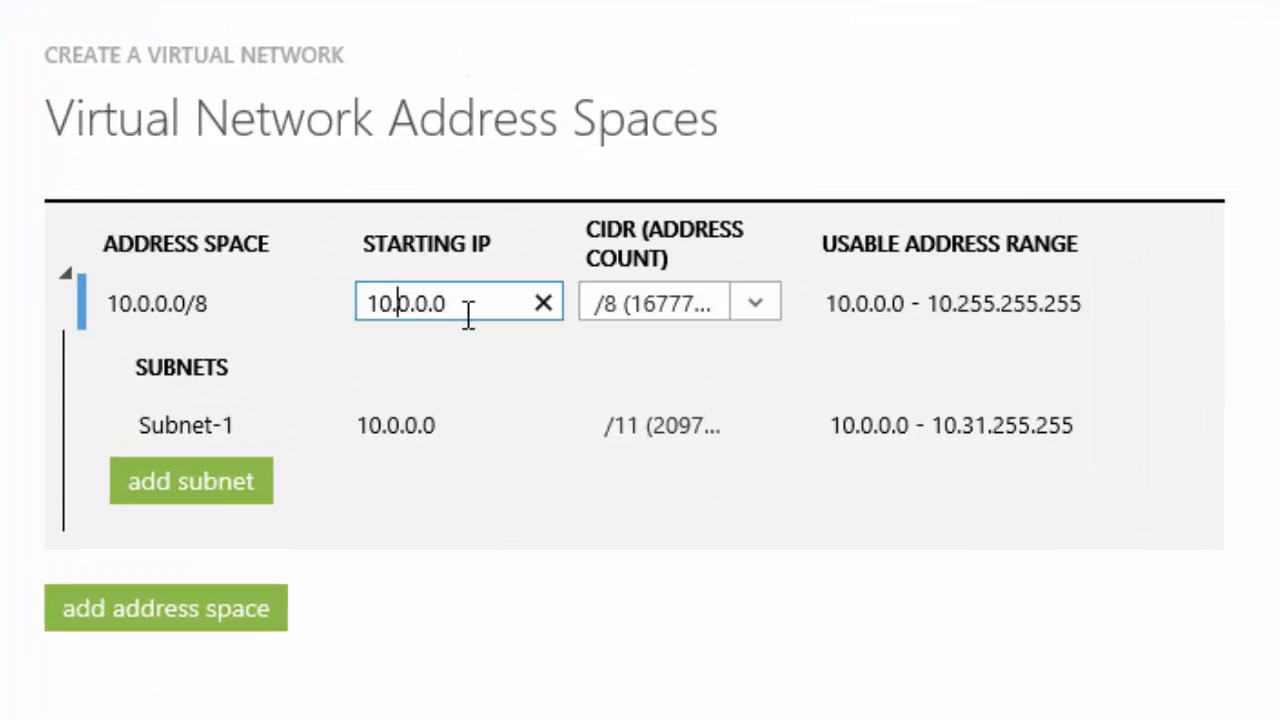
key(BackSpace)
text(2)
key(Tab)
click(757, 303)
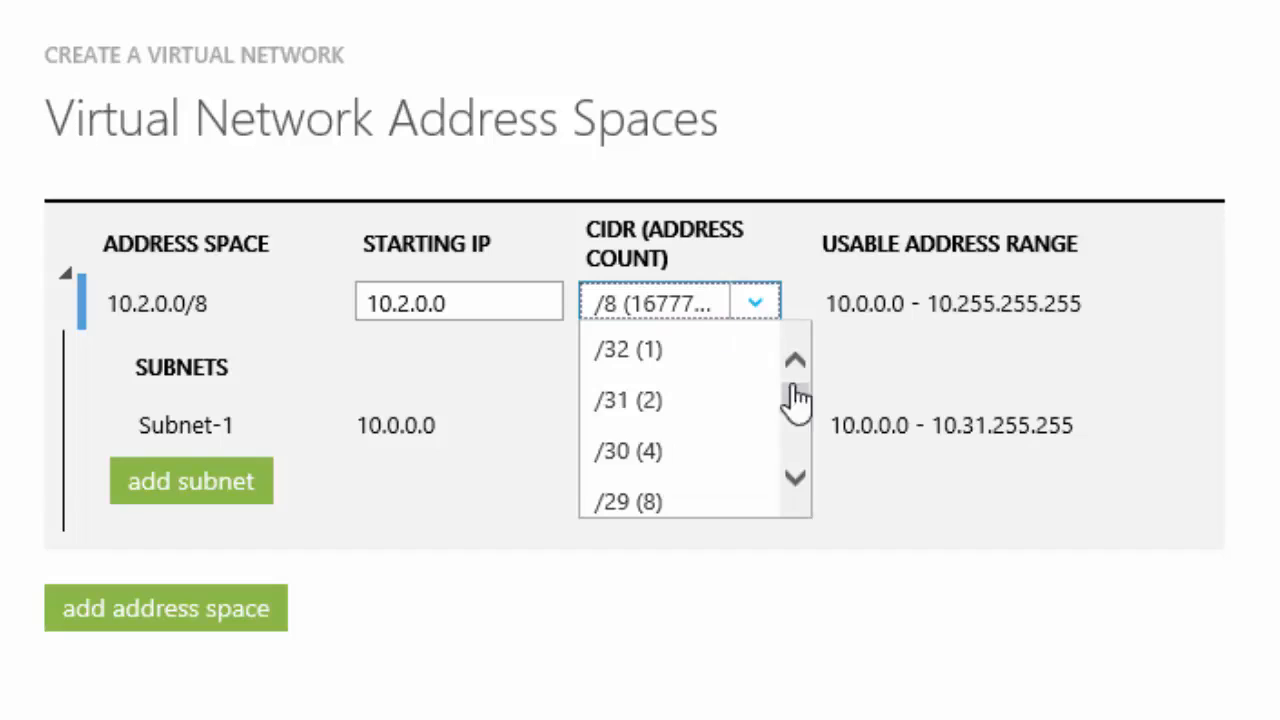
scroll(802, 470, down, 5)
click(640, 472)
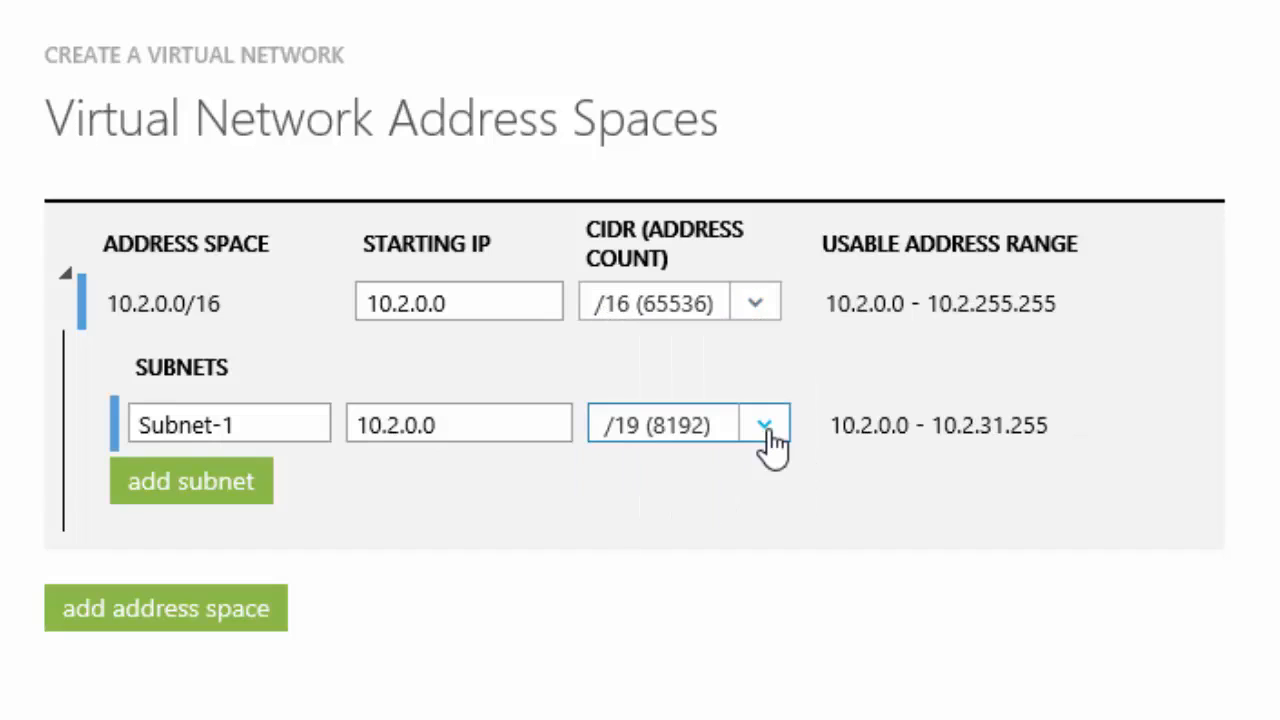
Step: Set Subnet-1 of Contoso-VNet-US to CIDR /24 (256) and create the virtual network
click(764, 425)
scroll(812, 580, down, 3)
click(682, 536)
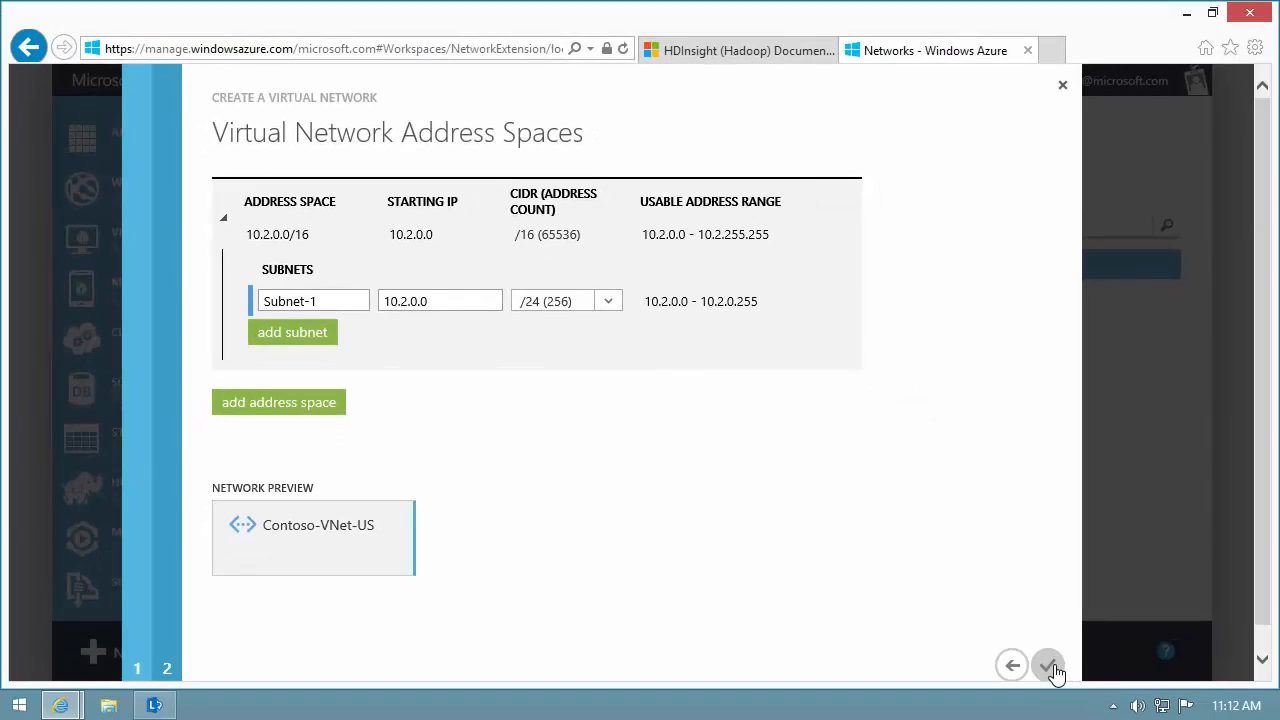
click(1049, 666)
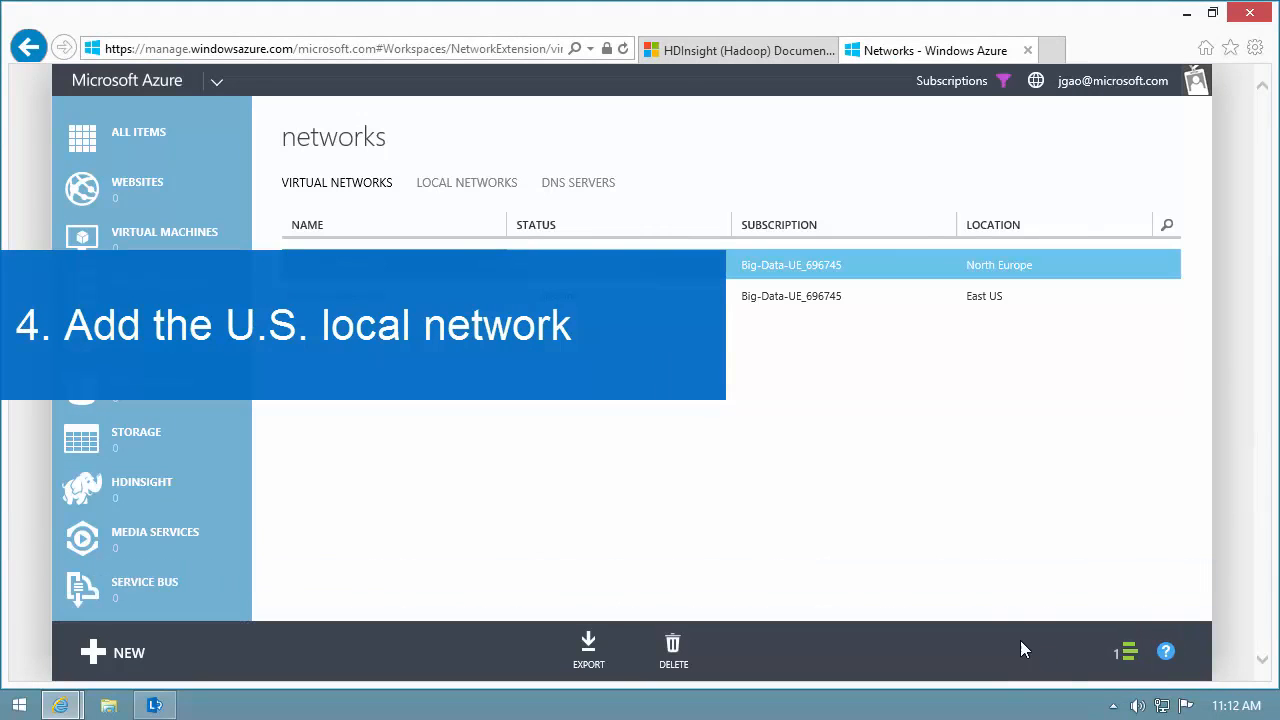
Step: Start adding a local network named Contoso-LNet-US with the VPN device IP address 192.168.0.1
click(467, 186)
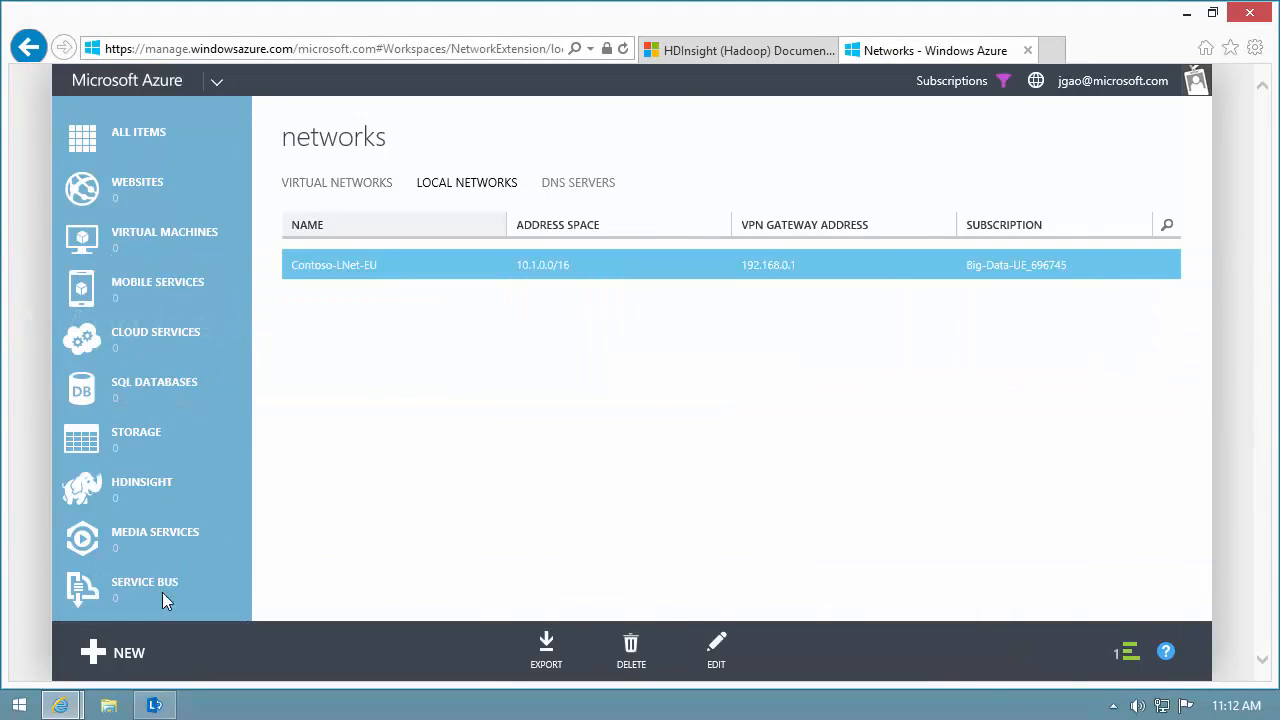
click(95, 652)
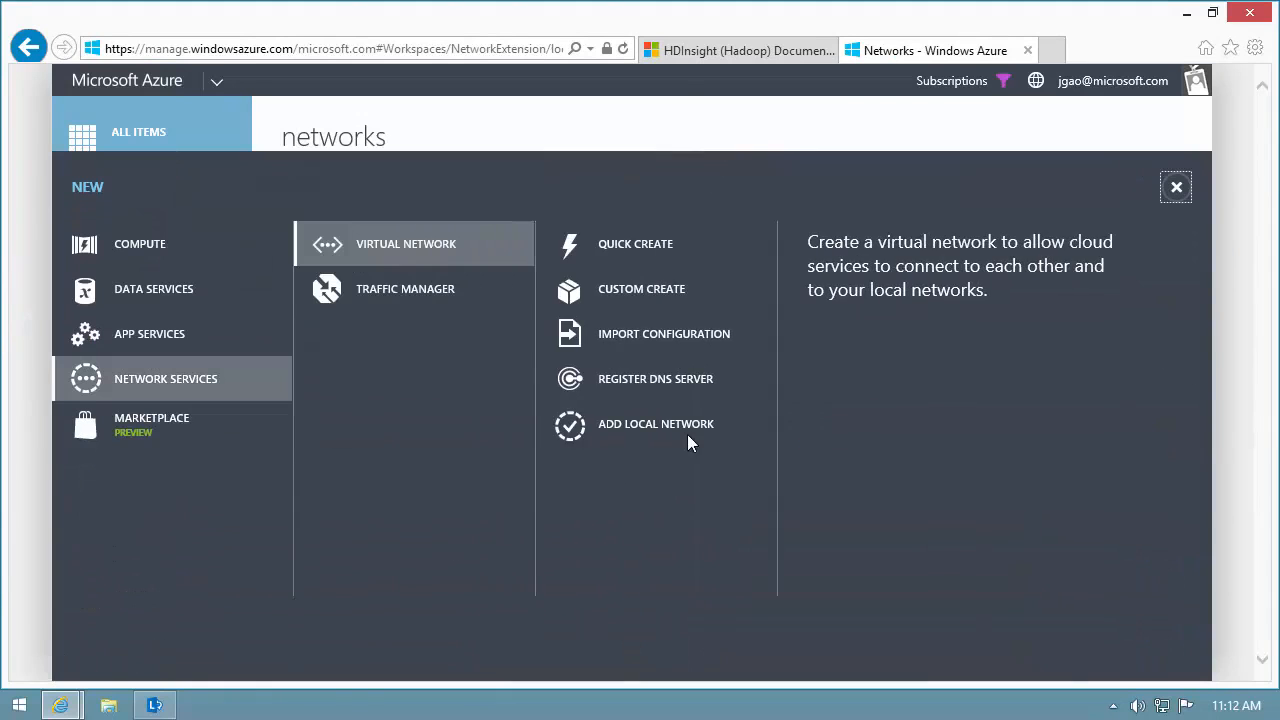
click(688, 440)
text(Conto)
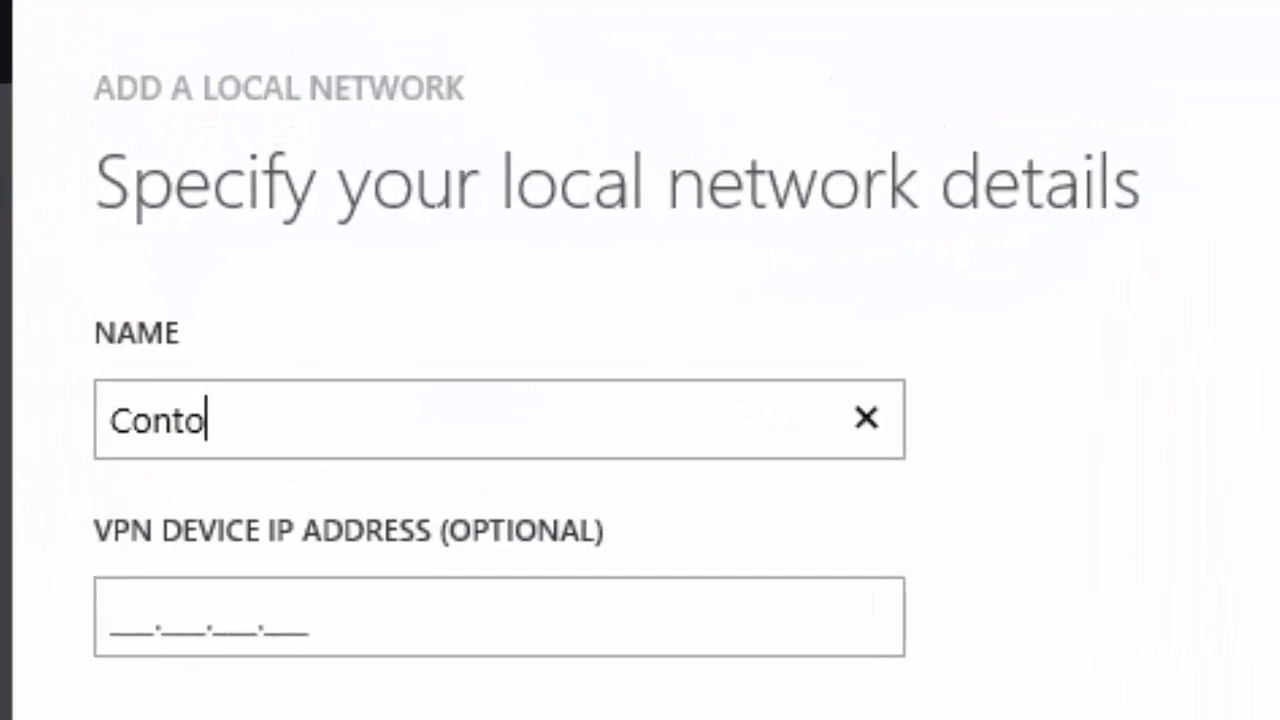
text(so-LNet)
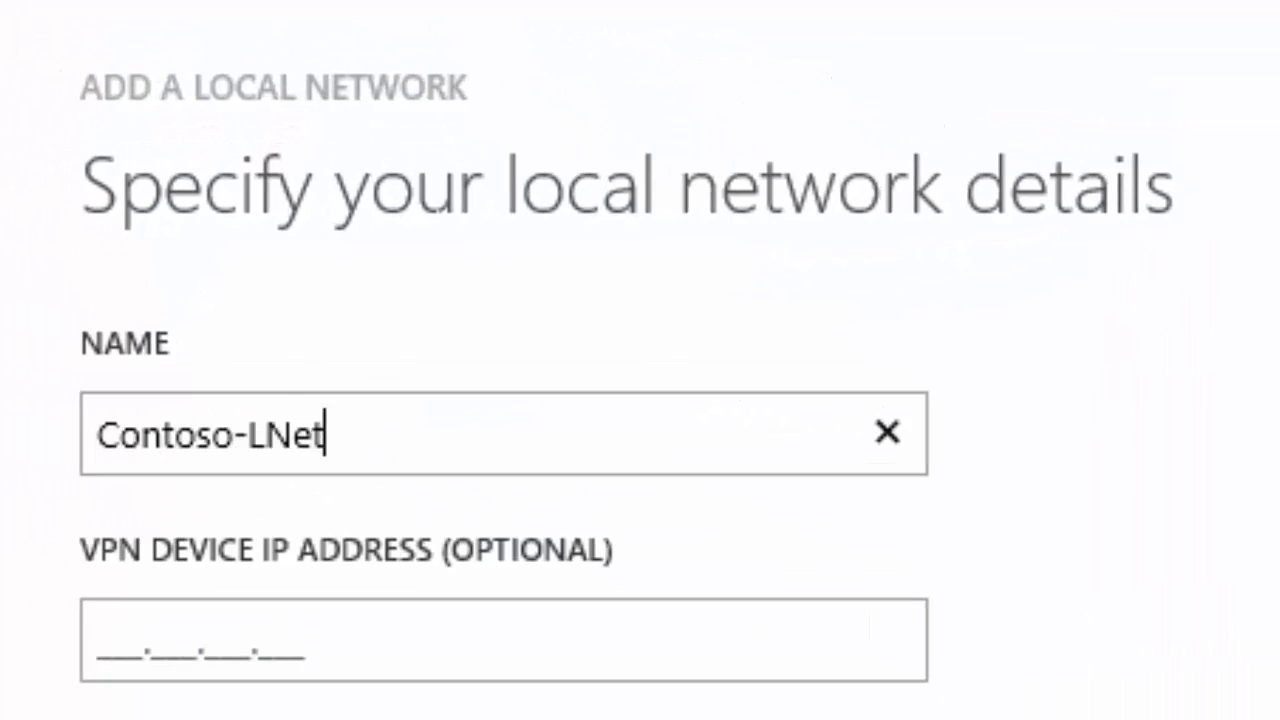
text(-US)
key(Tab)
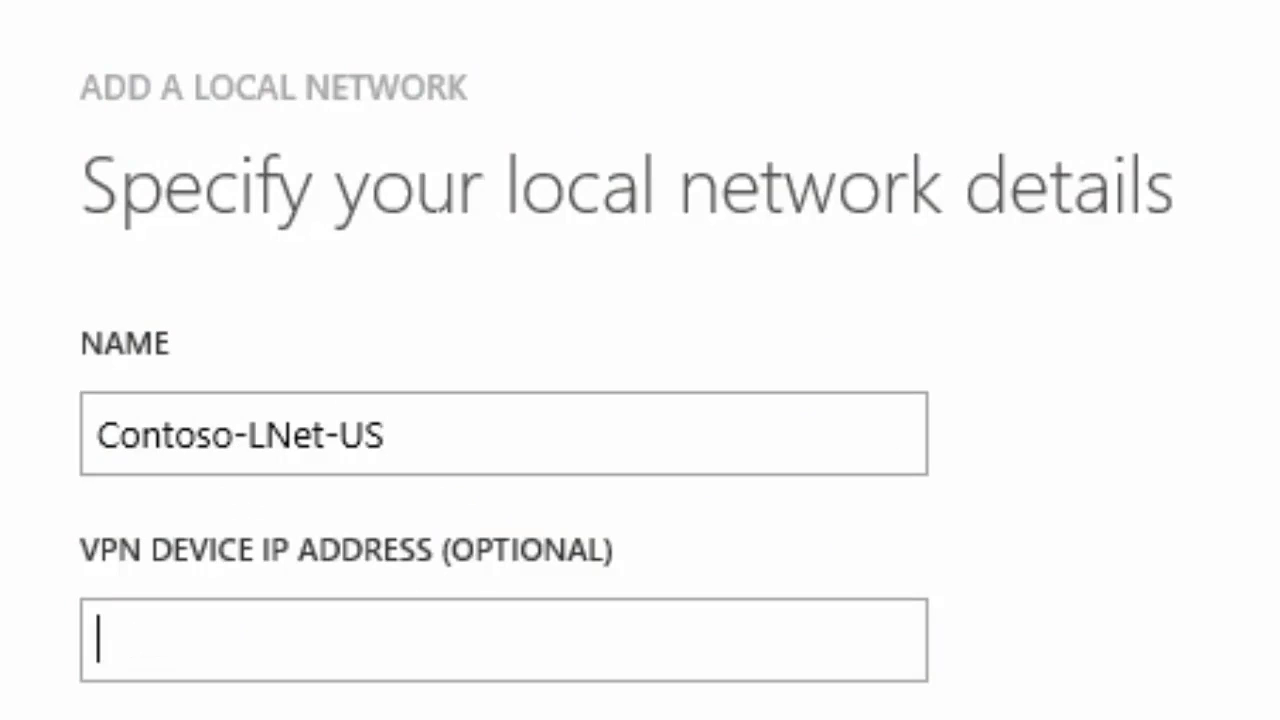
text(192.168.0.)
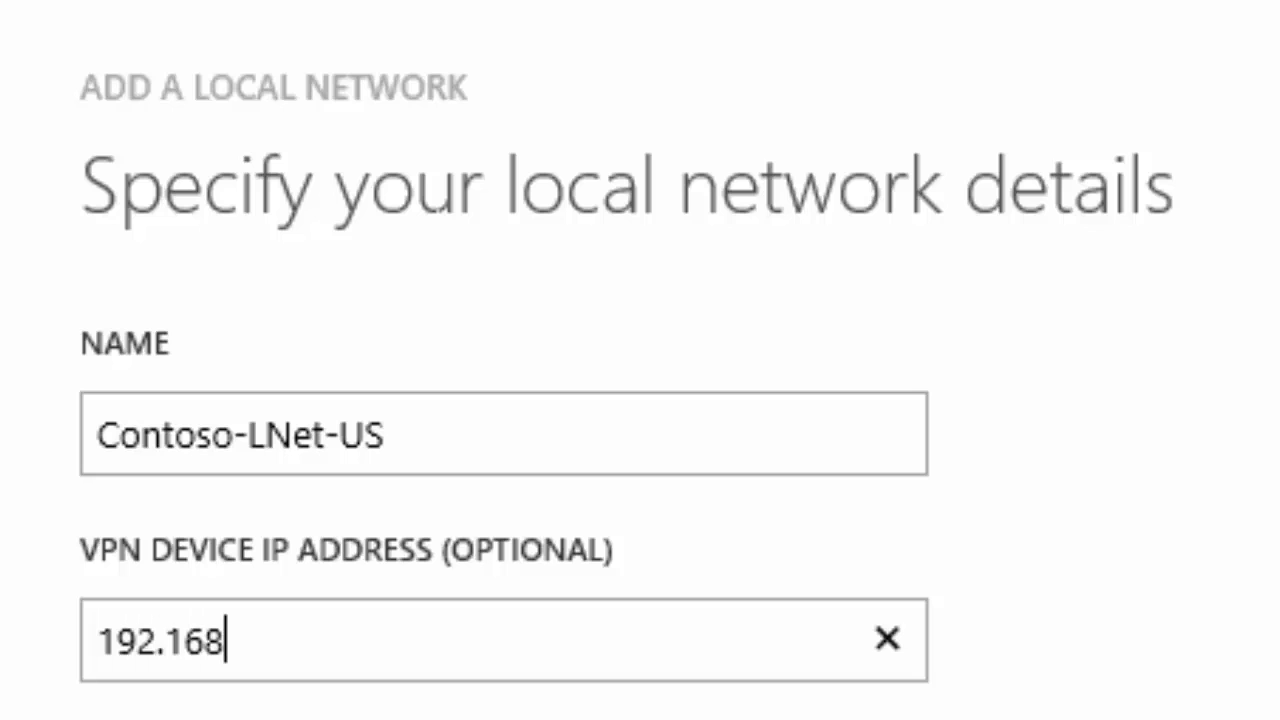
text(1)
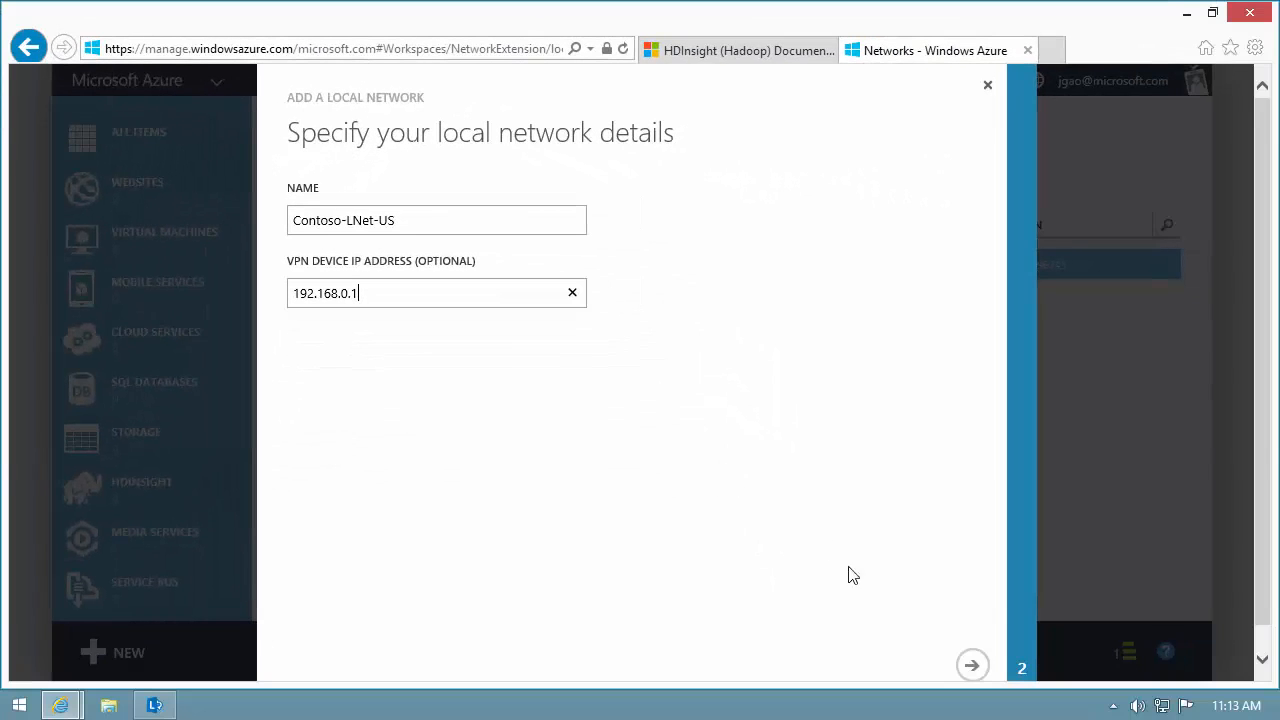
click(970, 665)
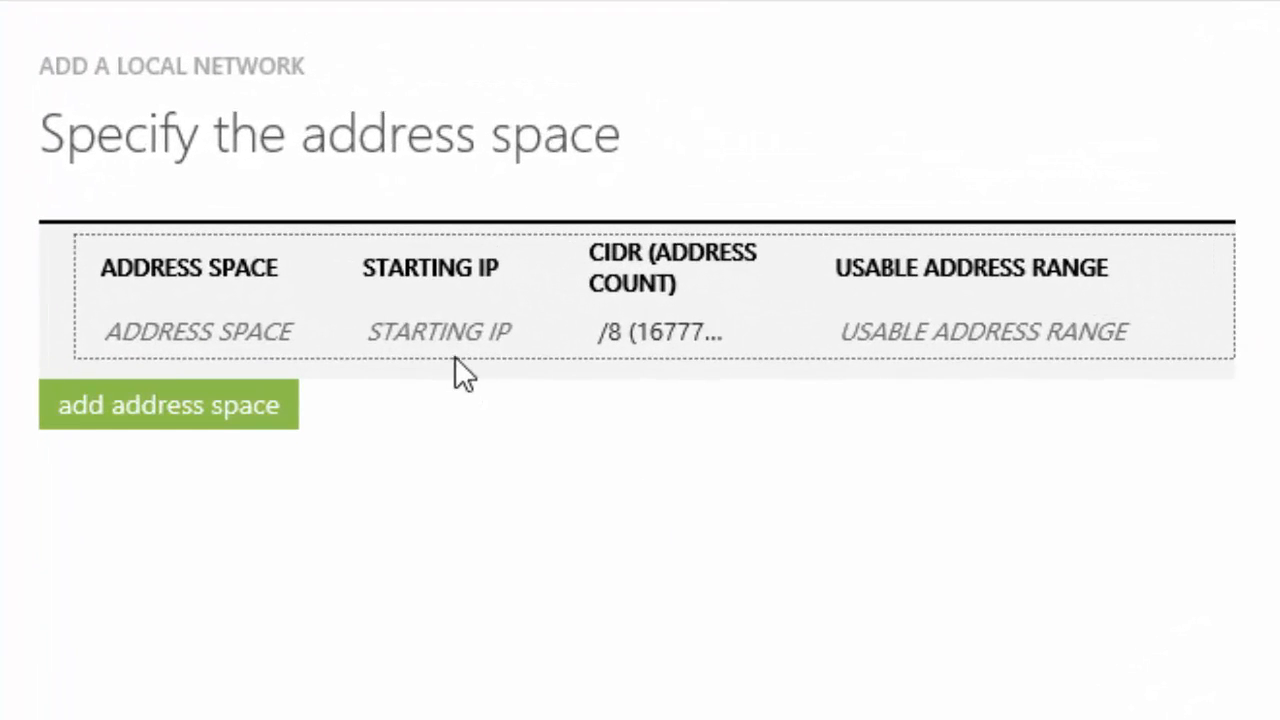
Step: Give the US local network the address space 10.2.0.0 with CIDR /16 (65536) and finish adding it
click(477, 283)
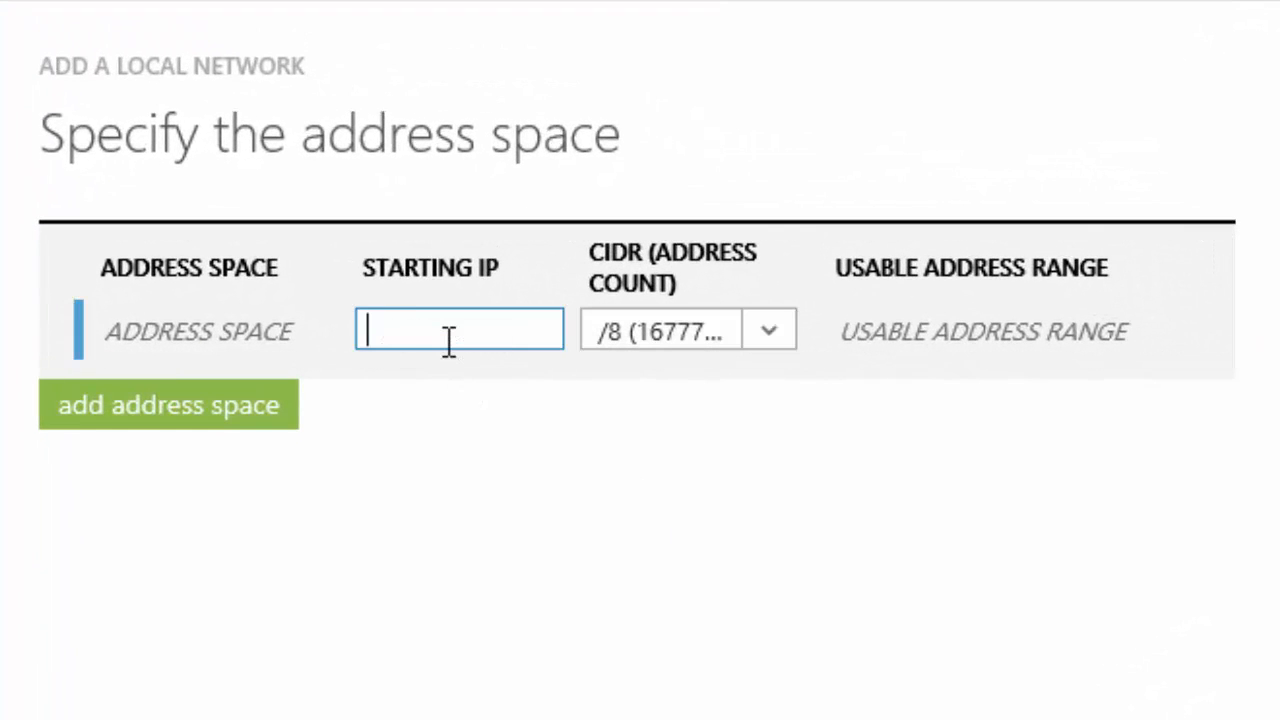
text(10.2.0.0)
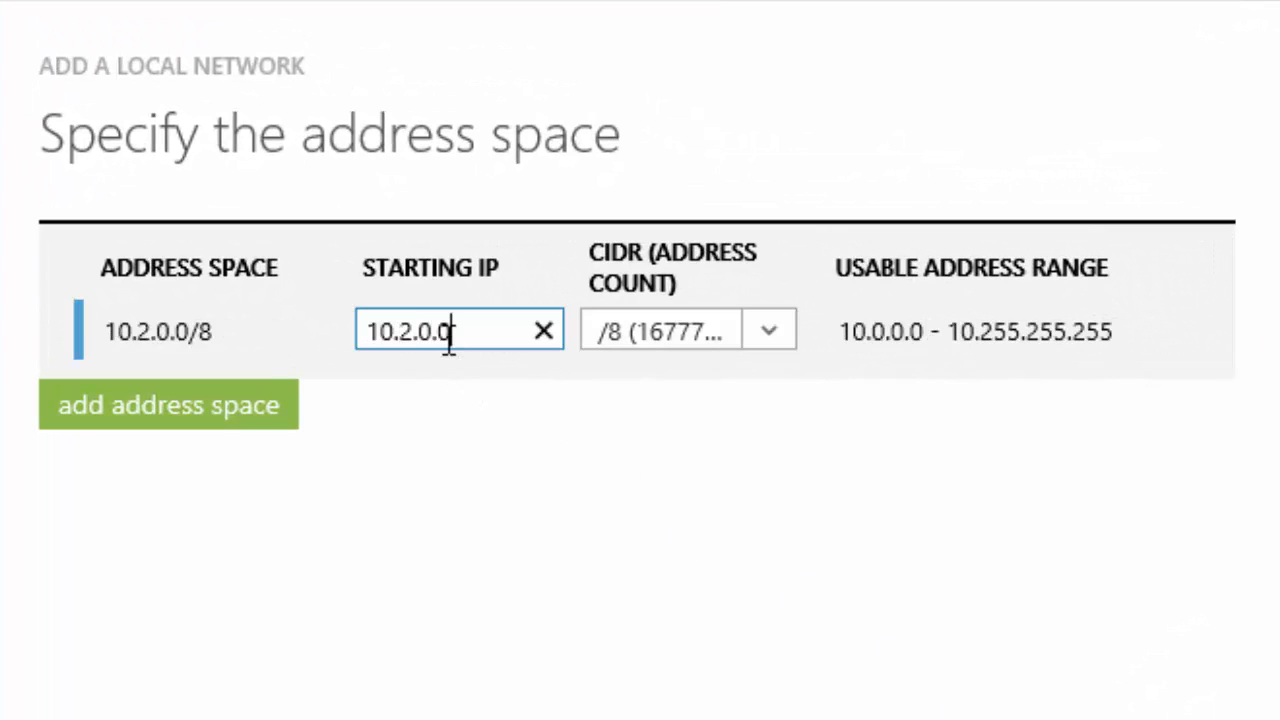
click(770, 331)
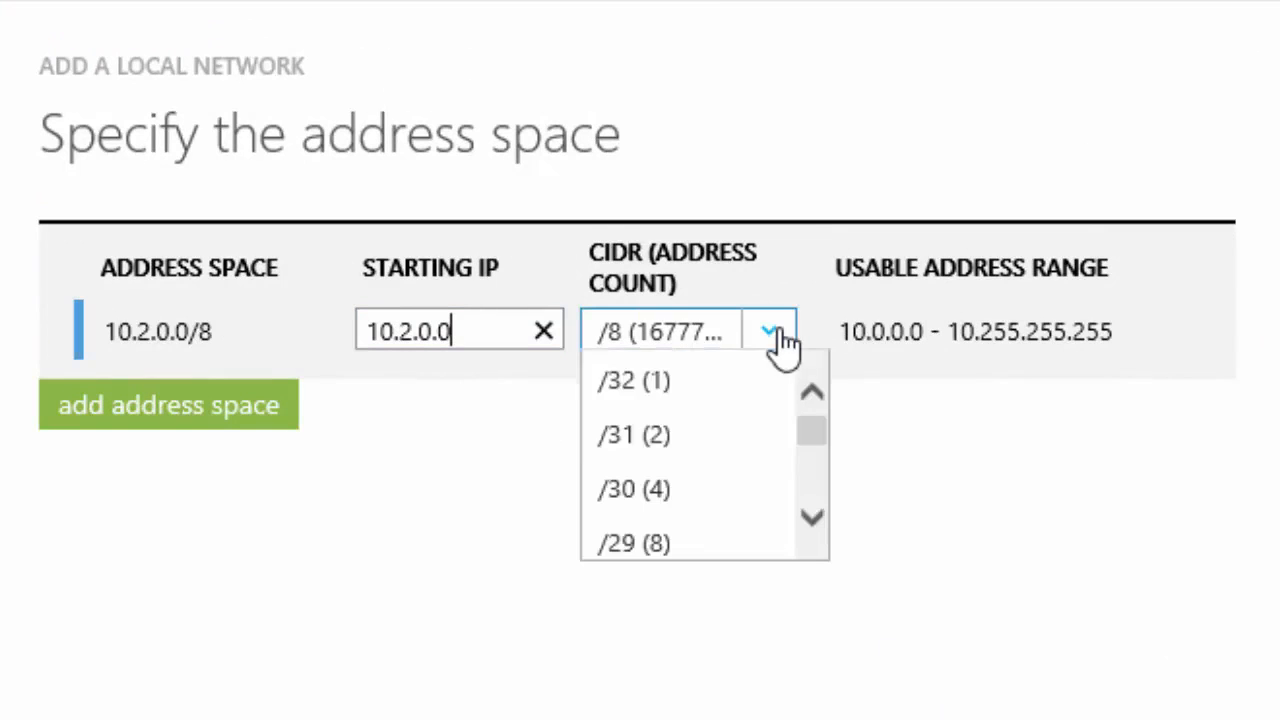
click(815, 482)
click(729, 515)
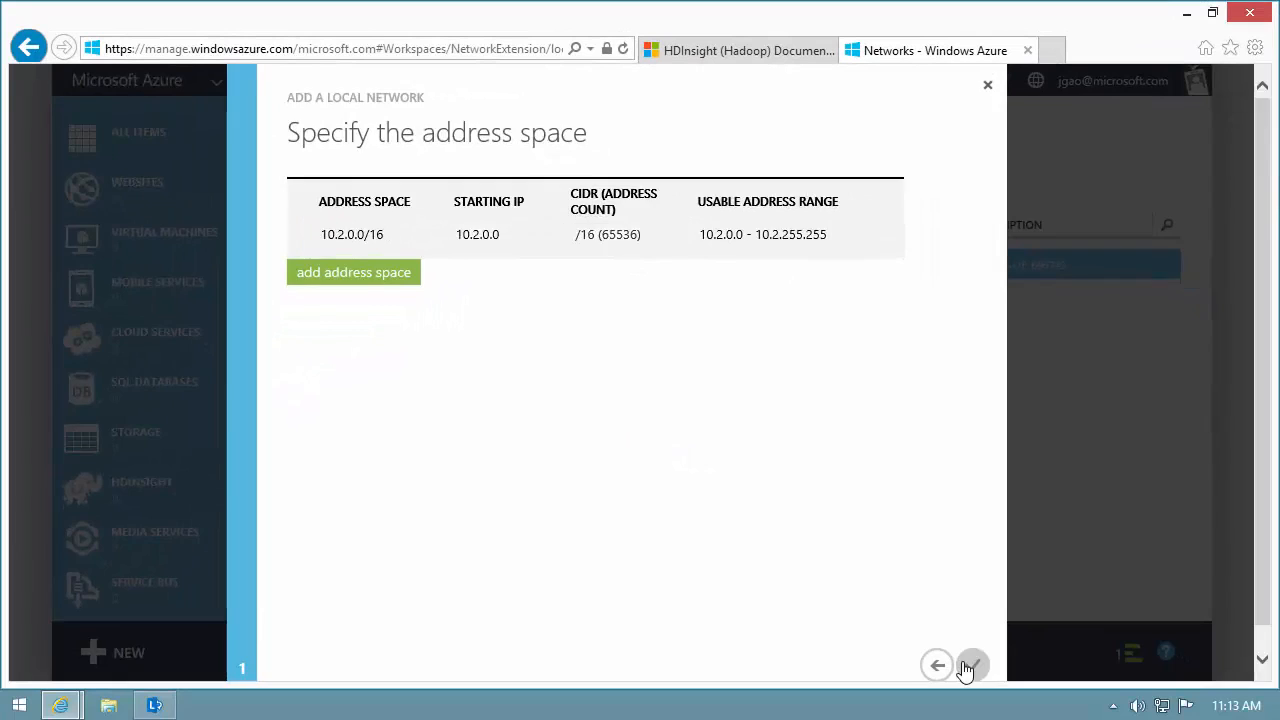
click(970, 666)
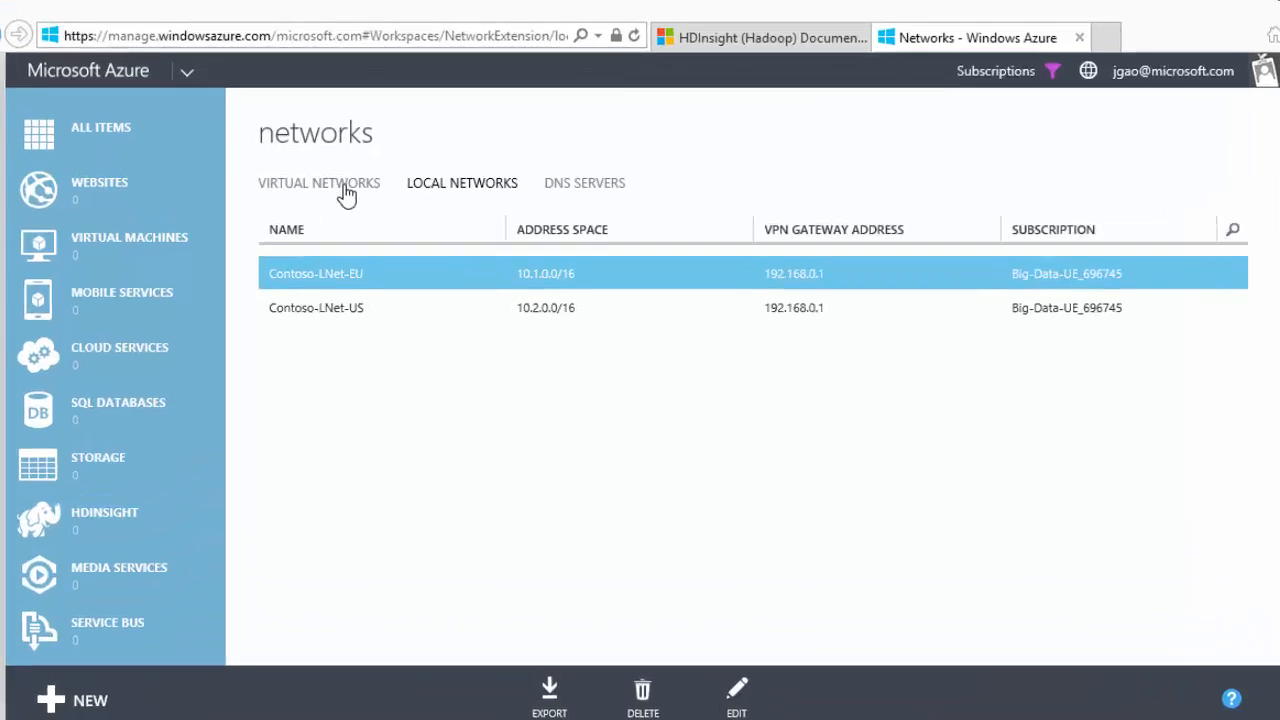
Step: Enable site-to-site connectivity in the configuration of Contoso-VNet-EU, connecting it to the local network Contoso-LNet-US
click(363, 187)
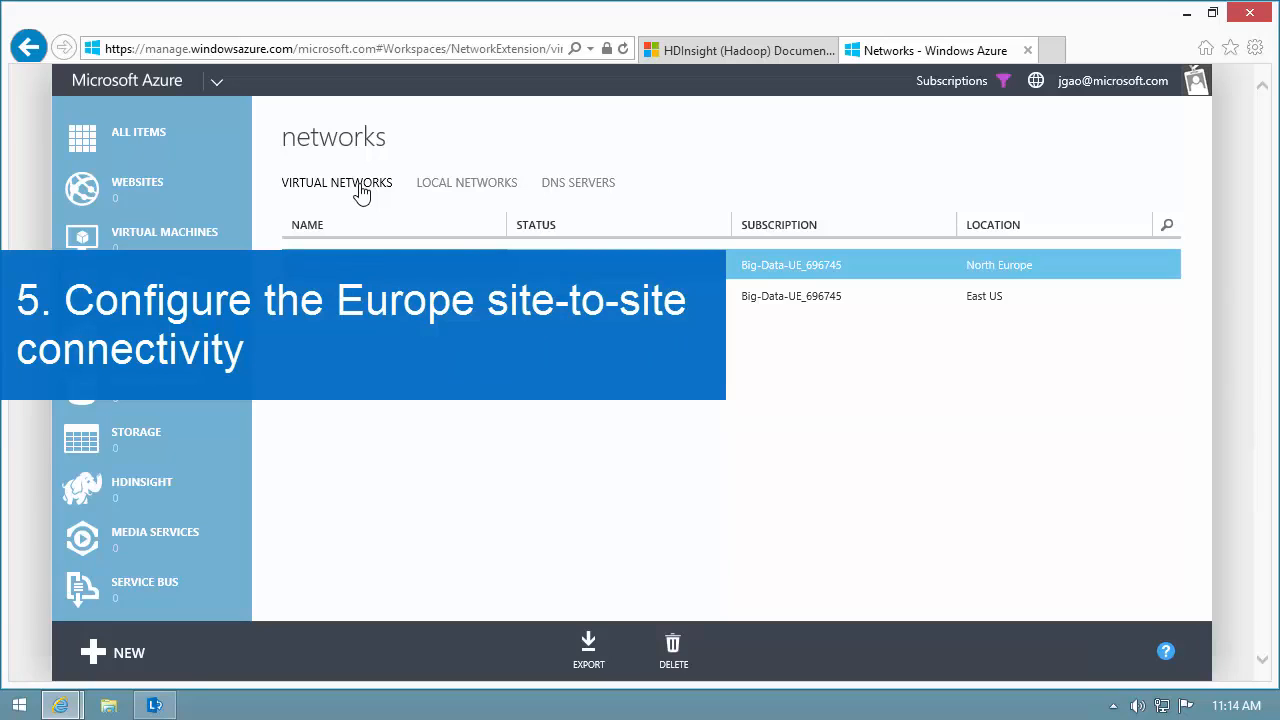
click(355, 268)
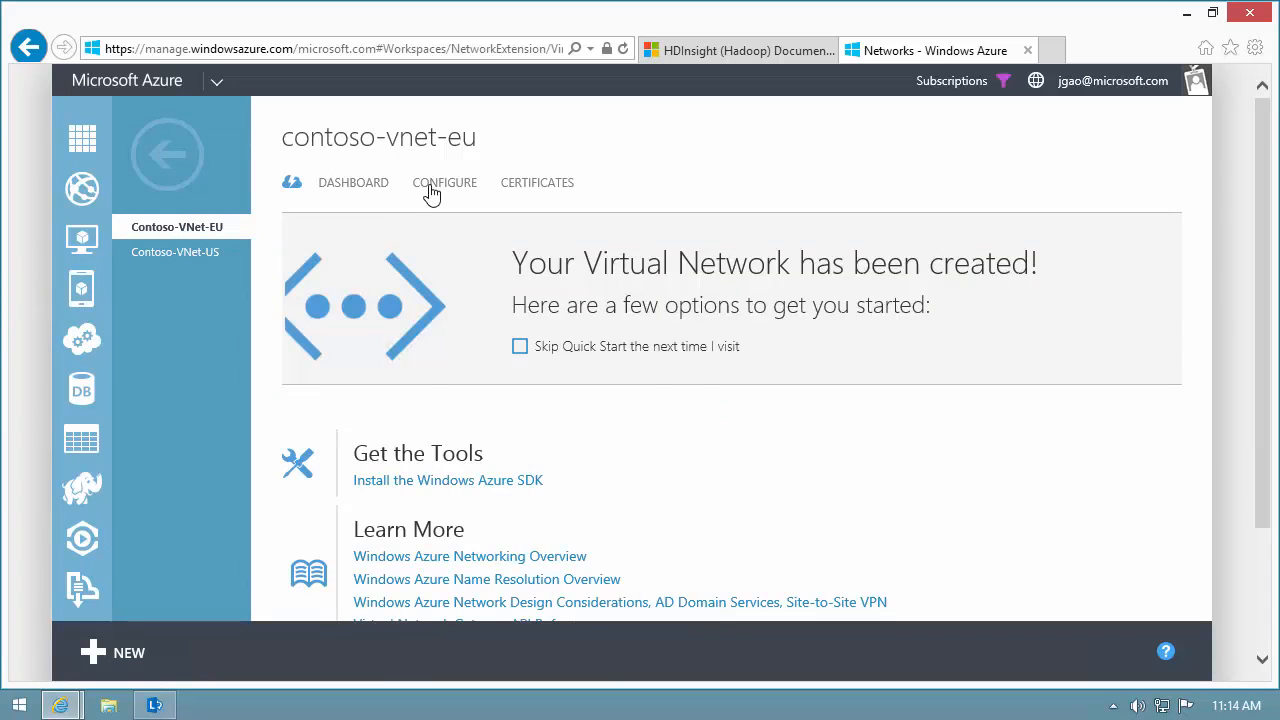
click(431, 192)
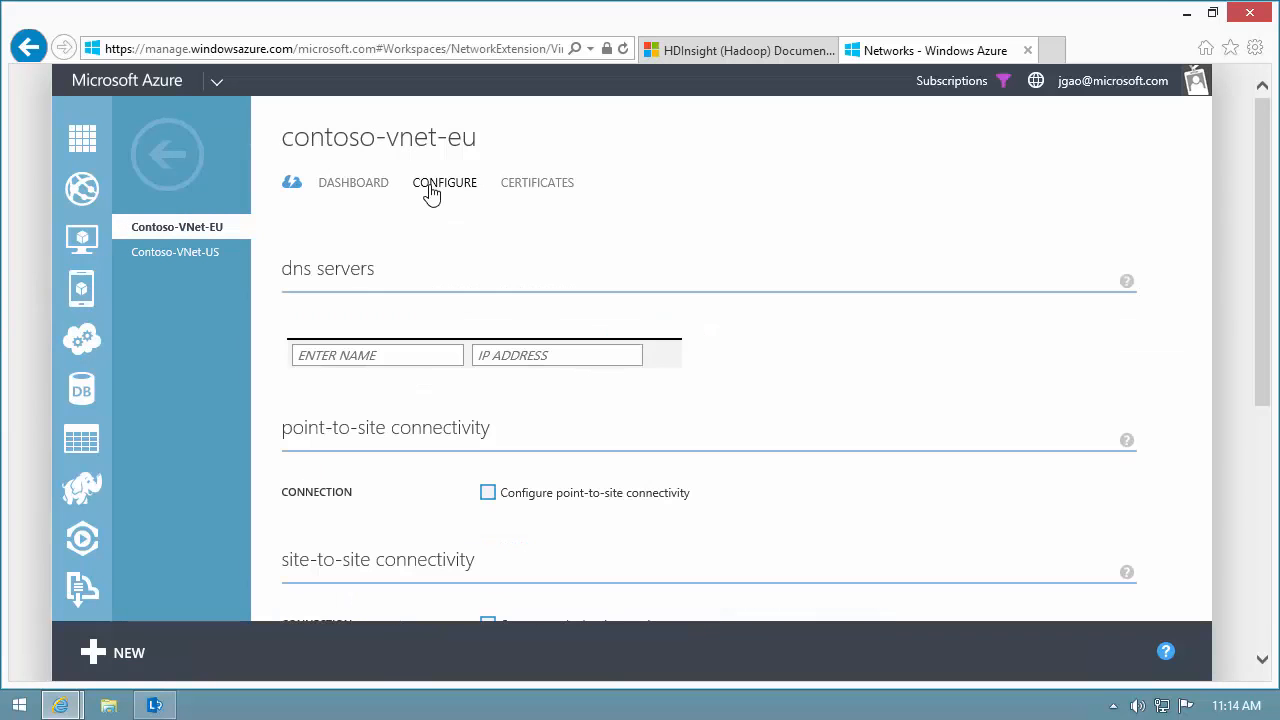
scroll(431, 192, down, 3)
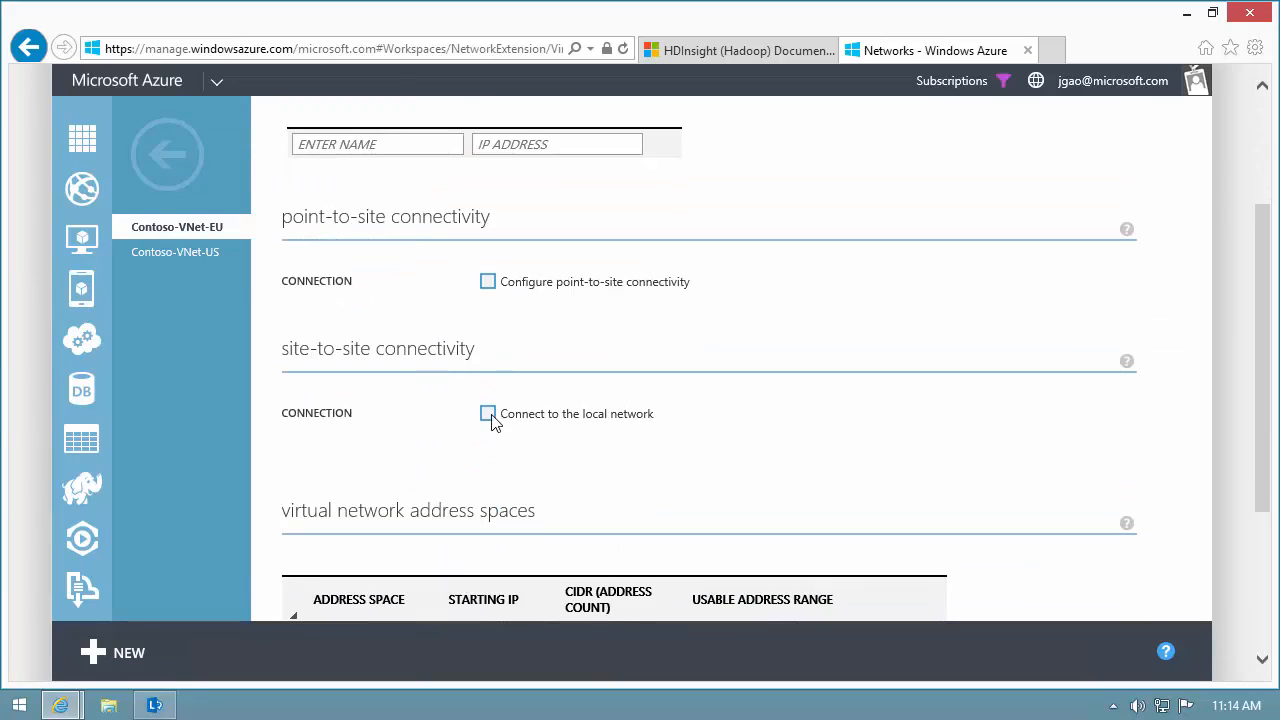
click(488, 414)
scroll(491, 420, down, 2)
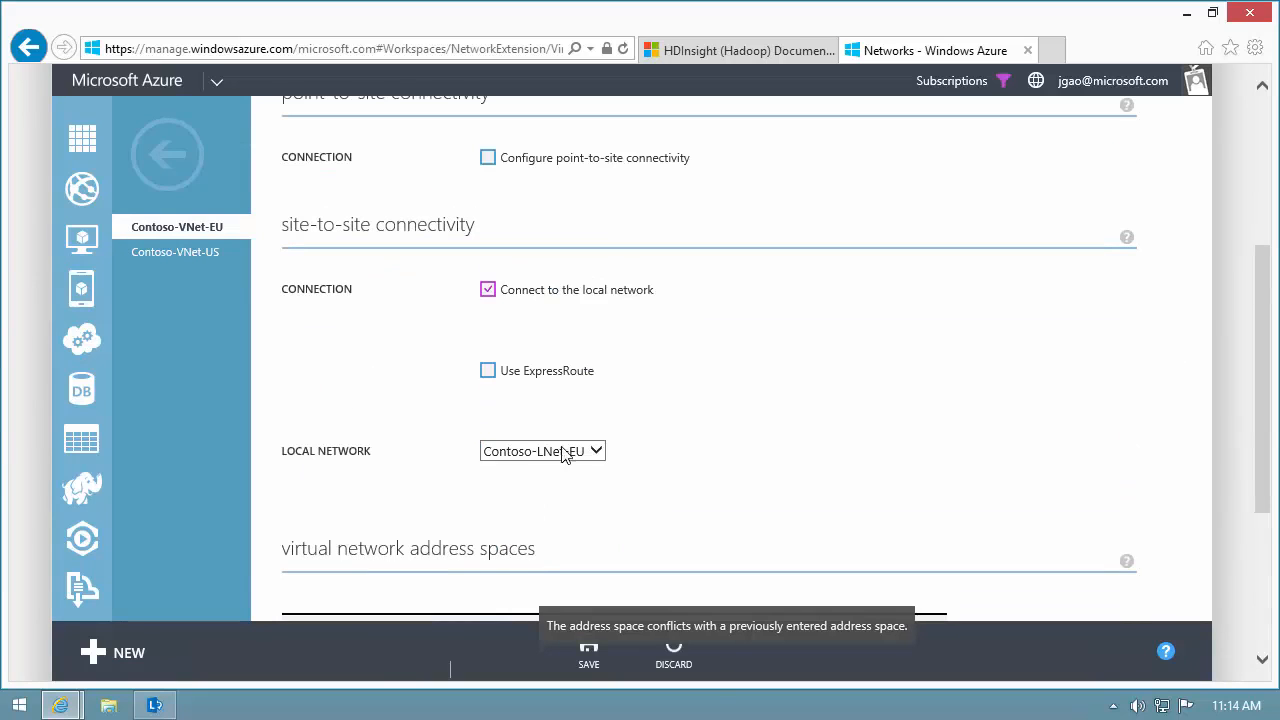
click(597, 457)
click(590, 470)
Step: Add a gateway subnet to the Contoso-VNet-EU address space, save the configuration and dismiss the notification
scroll(595, 447, down, 3)
scroll(595, 447, down, 1)
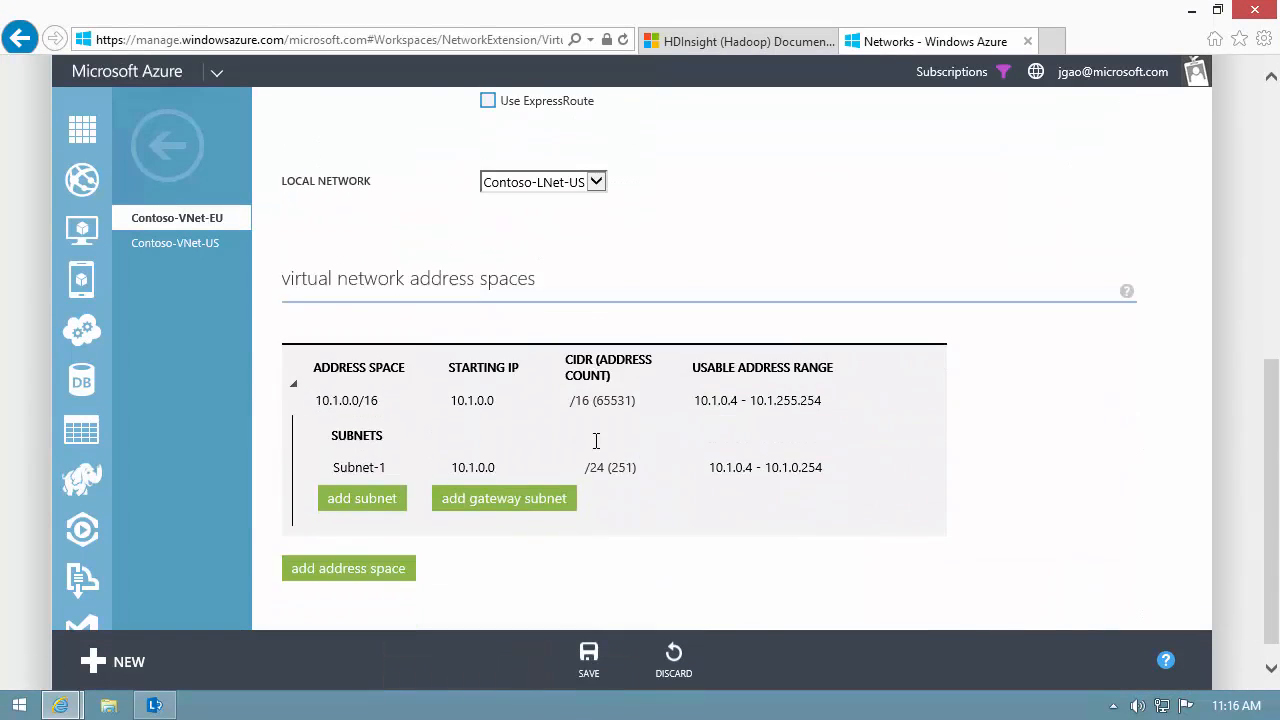
click(563, 497)
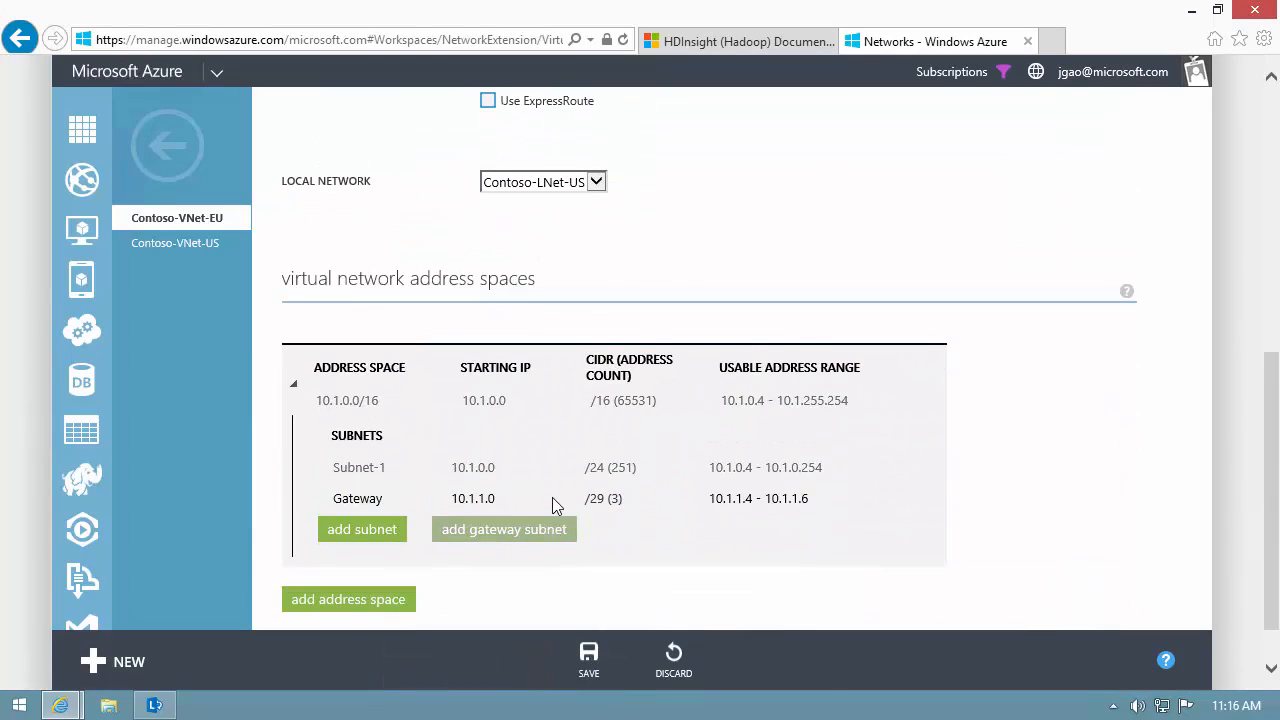
click(589, 660)
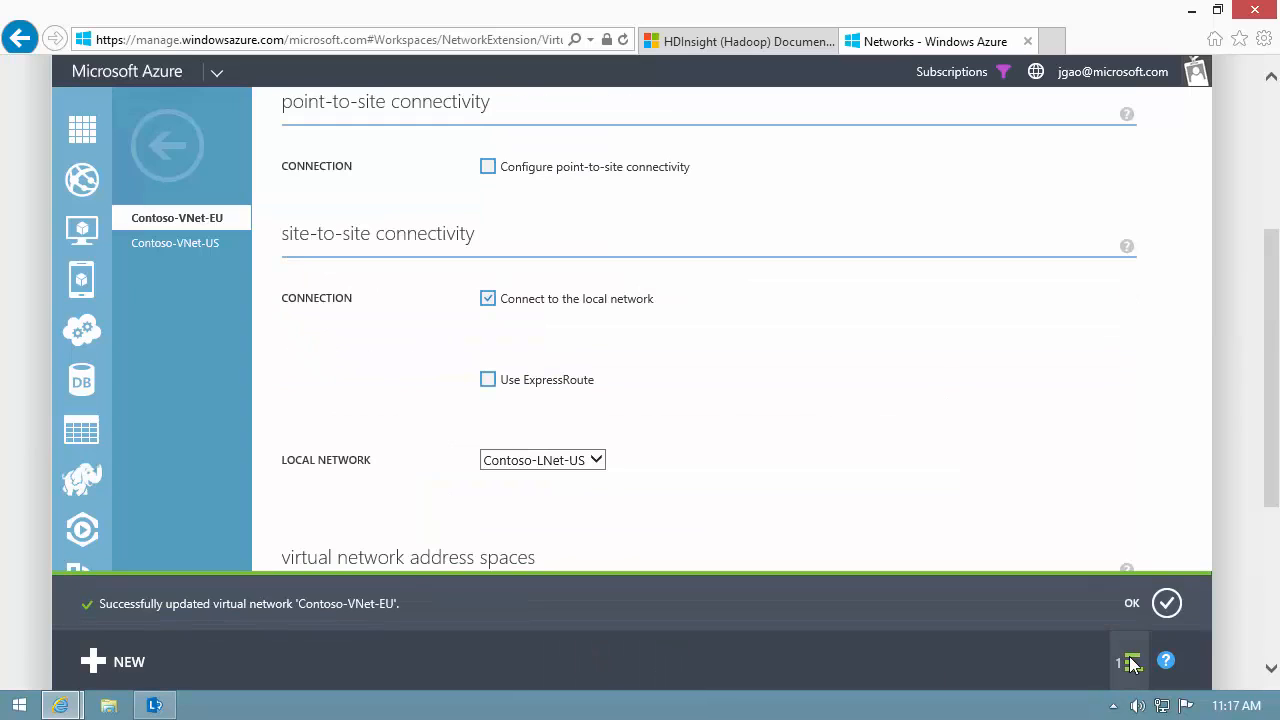
click(1165, 604)
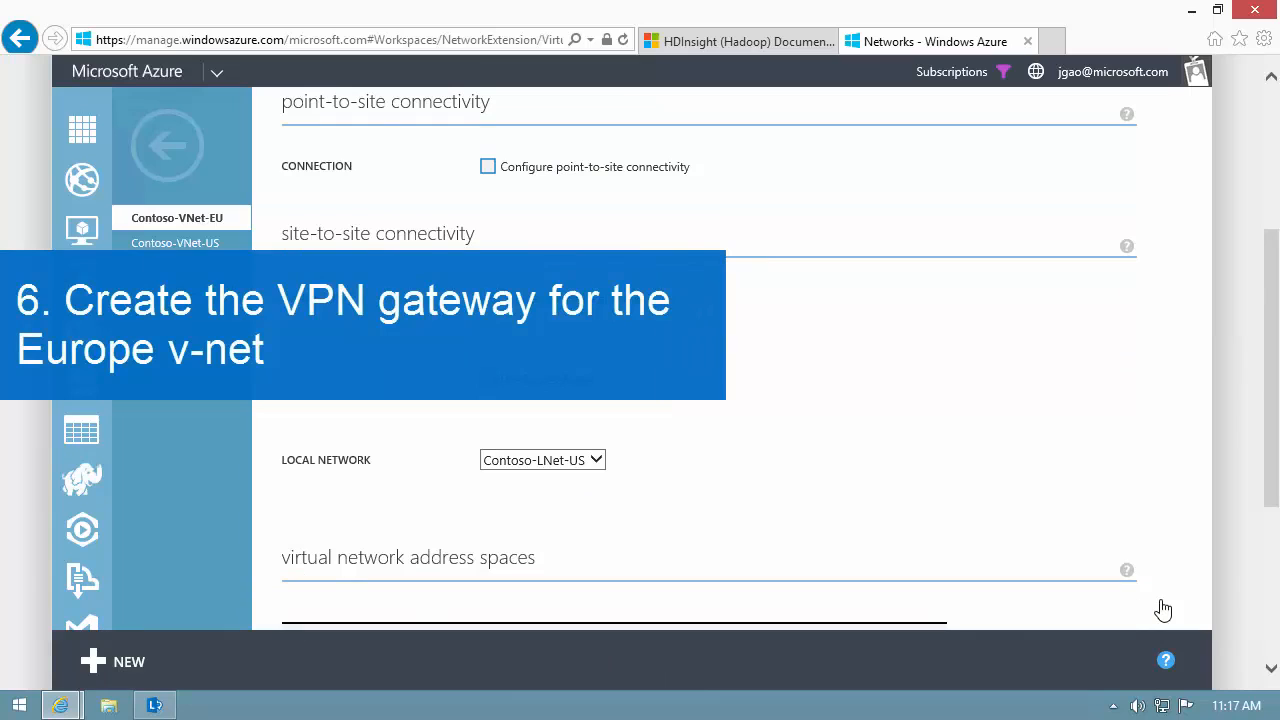
Step: Create a VPN gateway with dynamic routing for Contoso-VNet-EU from its dashboard
scroll(1162, 601, up, 3)
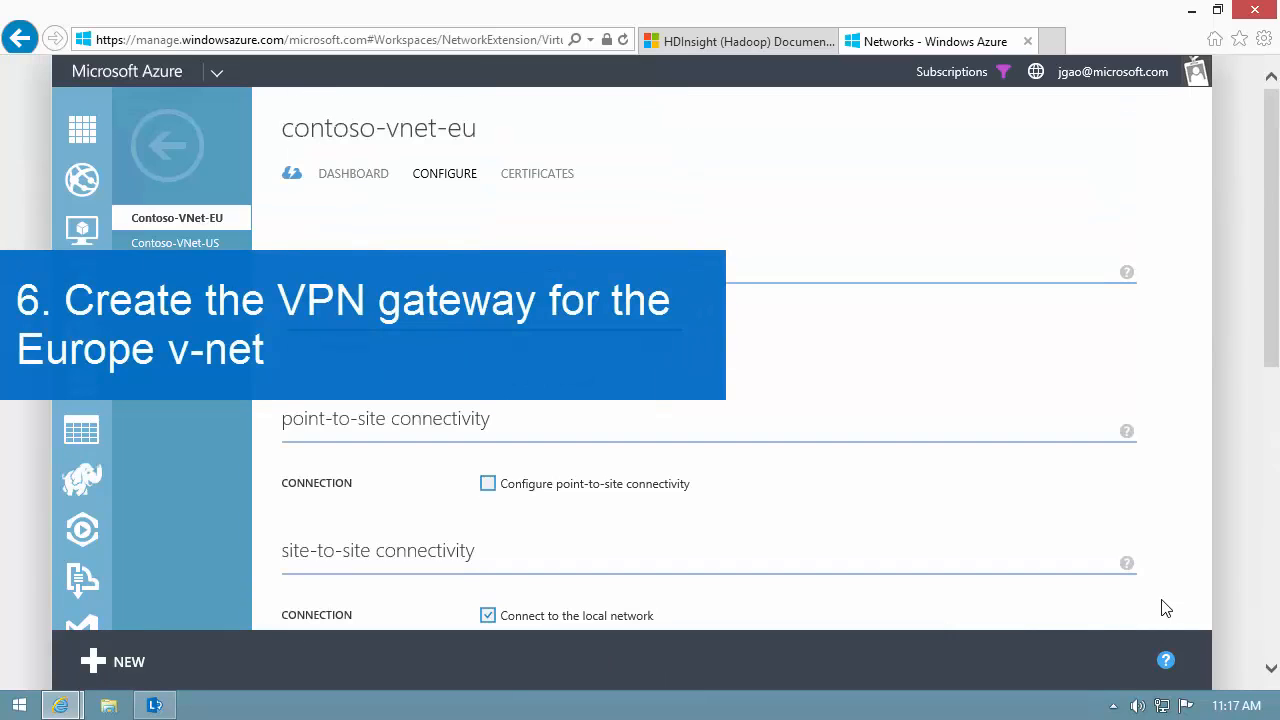
click(366, 184)
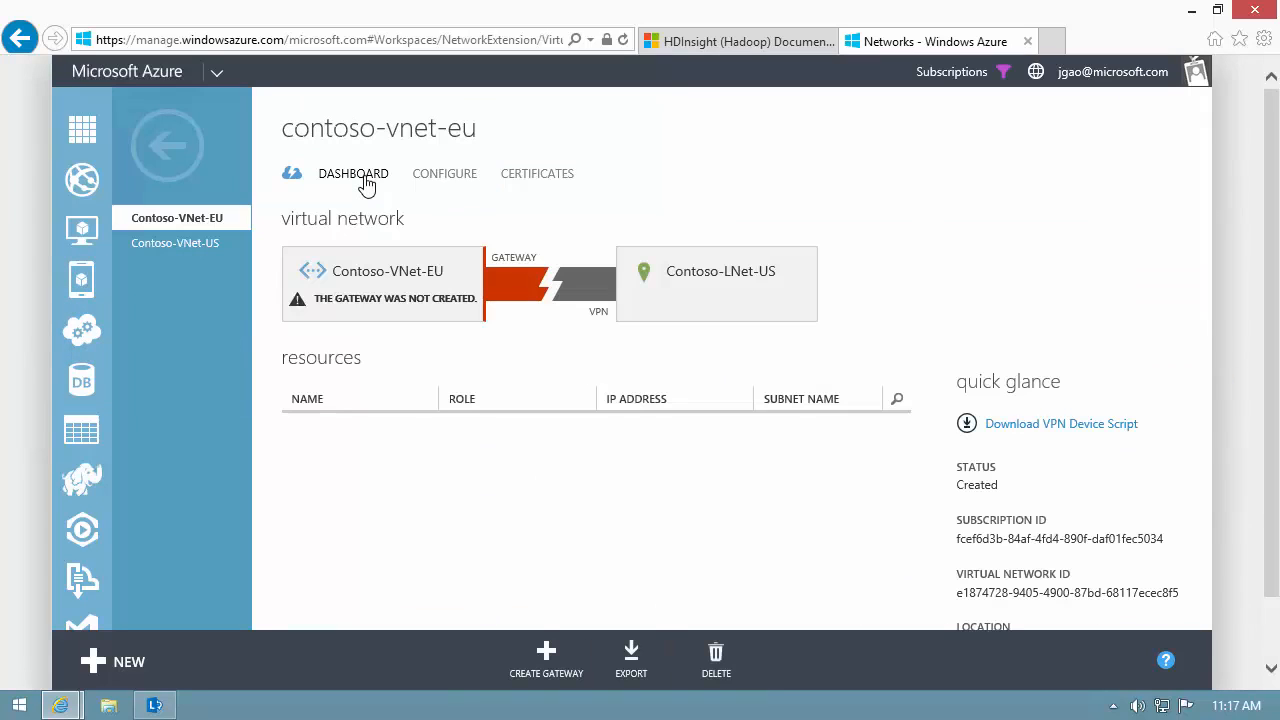
click(546, 655)
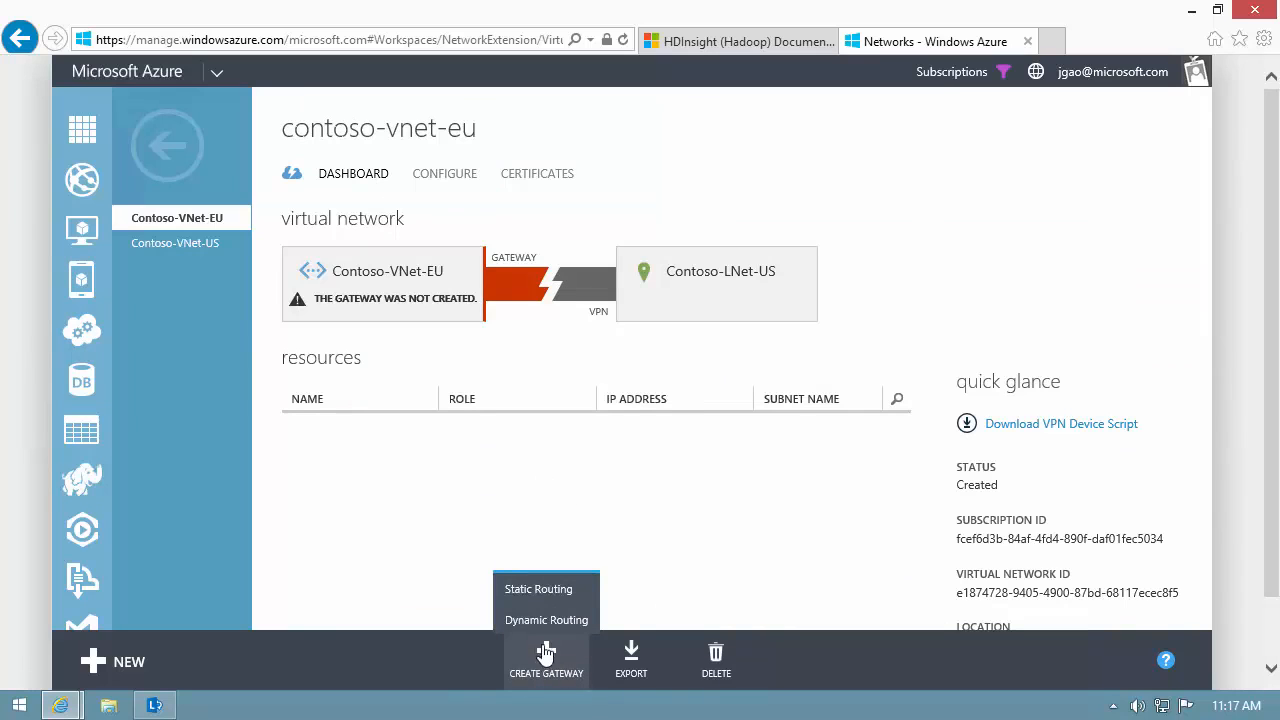
click(548, 621)
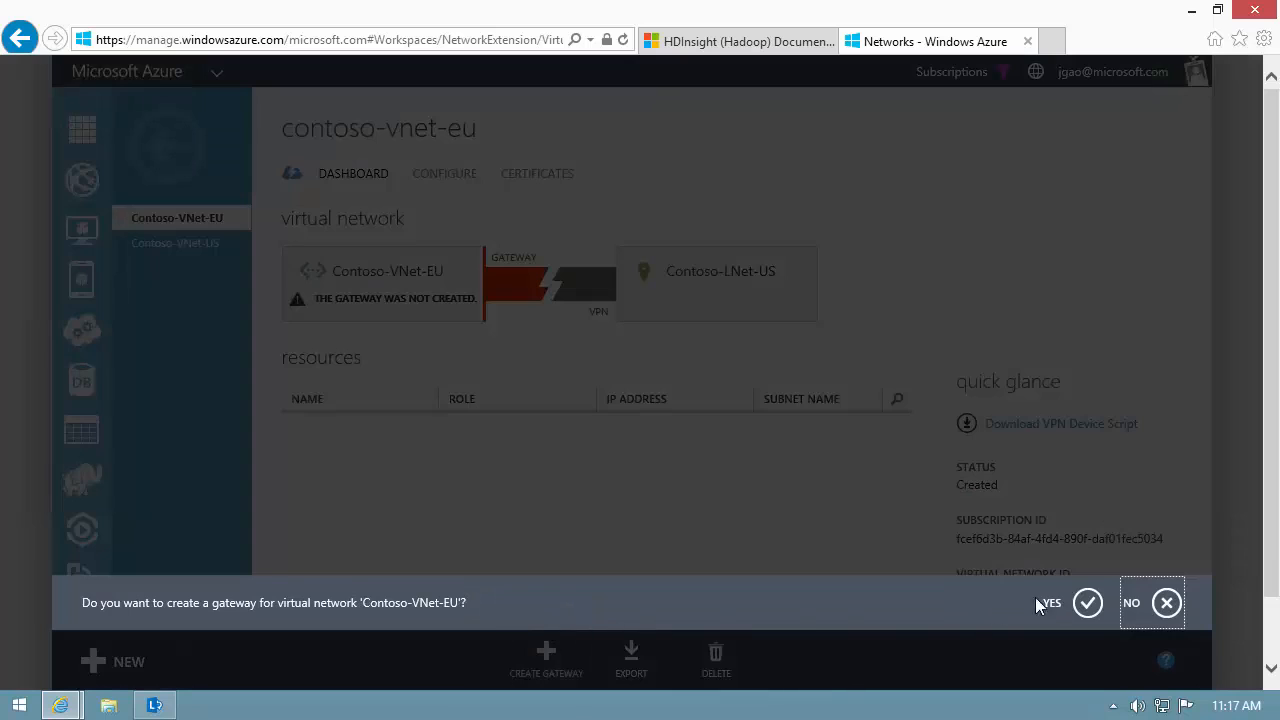
click(1088, 602)
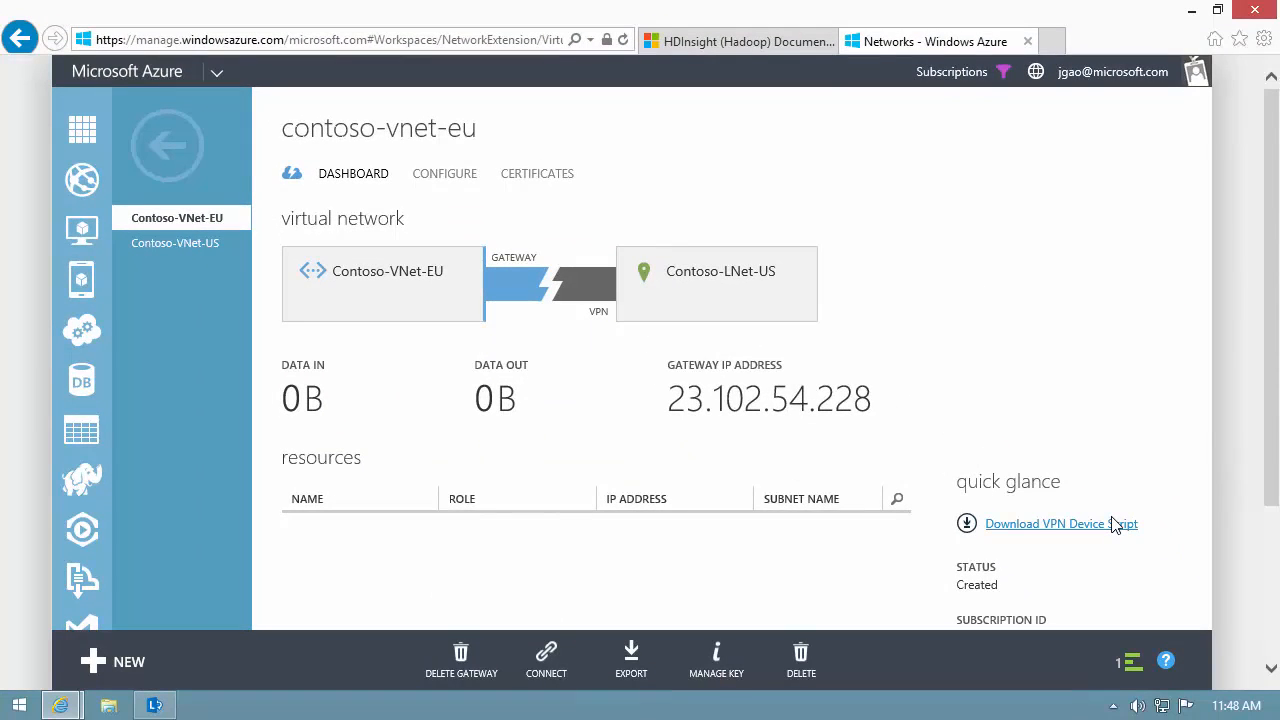
Step: Copy the gateway IP address of Contoso-VNet-EU
double_click(787, 413)
right_click(706, 412)
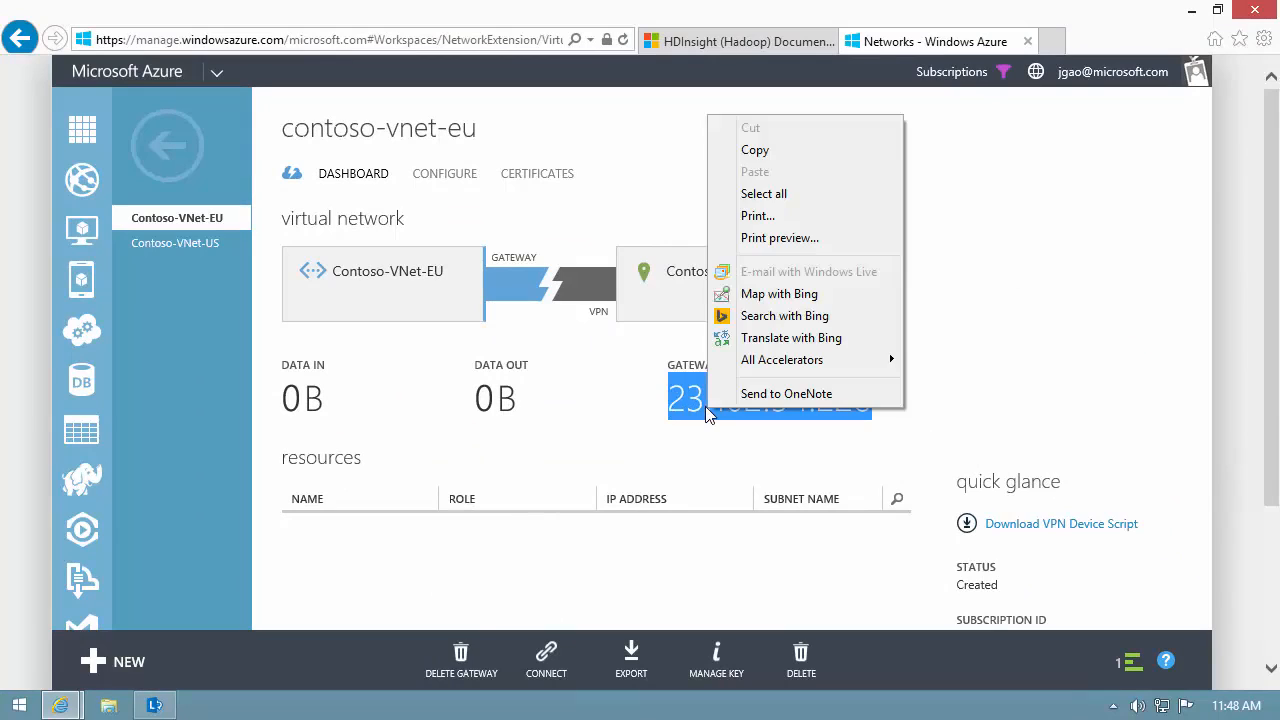
click(756, 152)
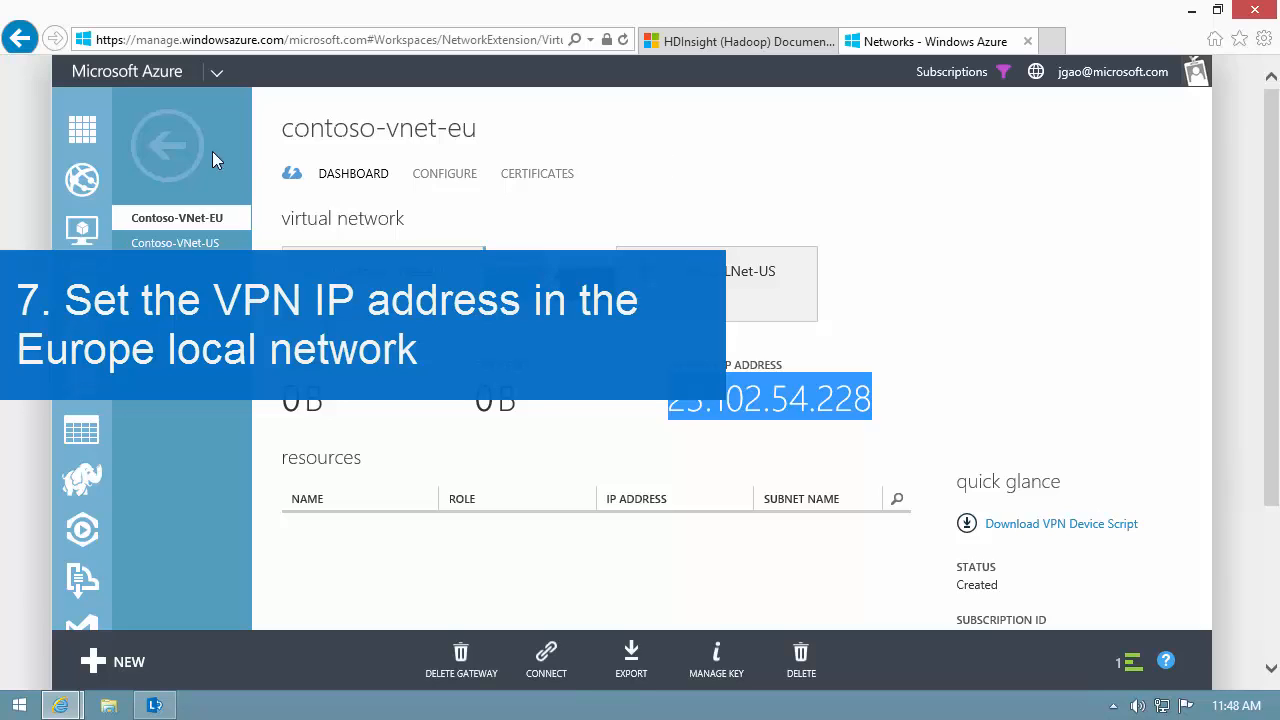
Step: Set the VPN device IP address of the local network Contoso-LNet-EU to 23.102.54.228, save it and dismiss the notifications
click(166, 155)
click(463, 175)
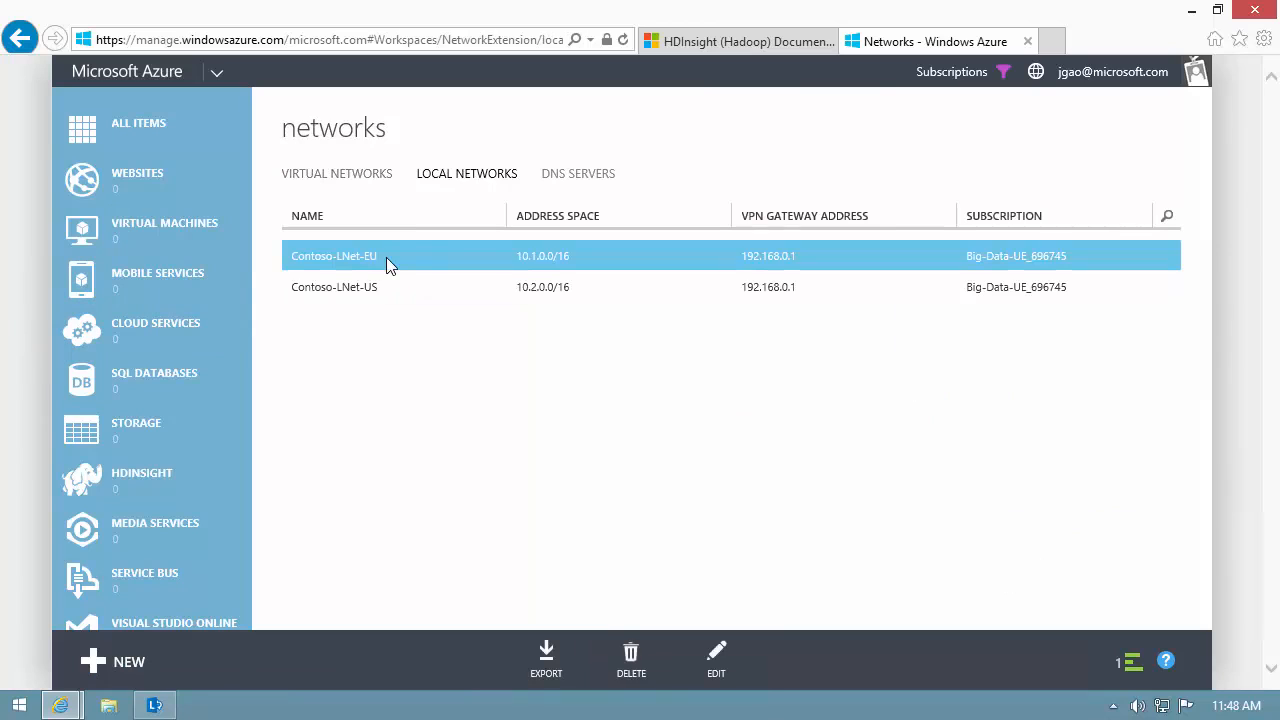
click(719, 667)
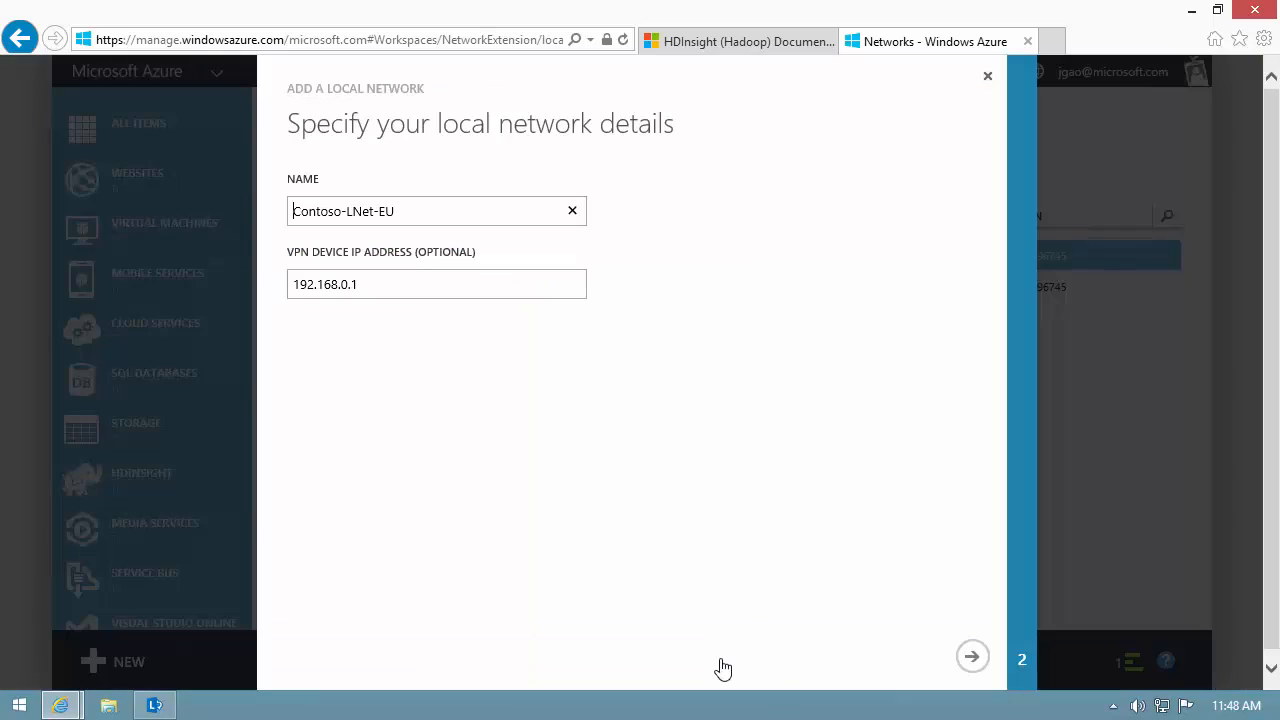
double_click(280, 283)
right_click(338, 296)
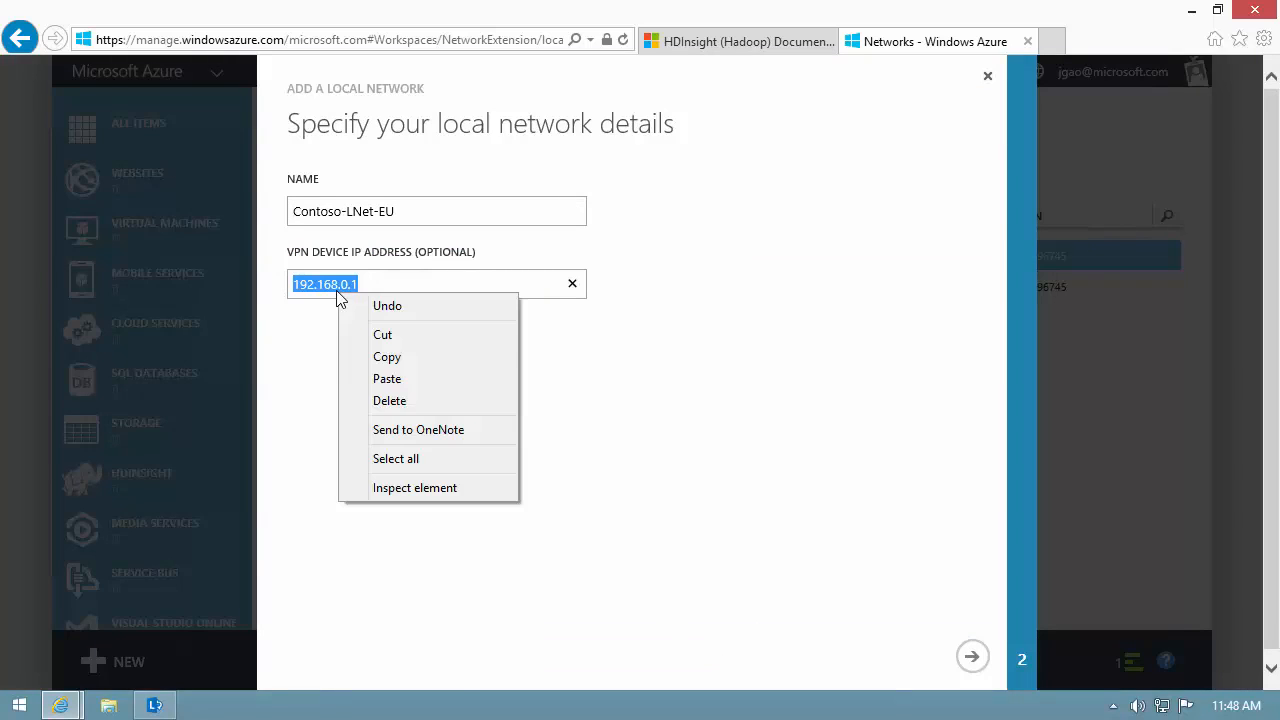
click(386, 378)
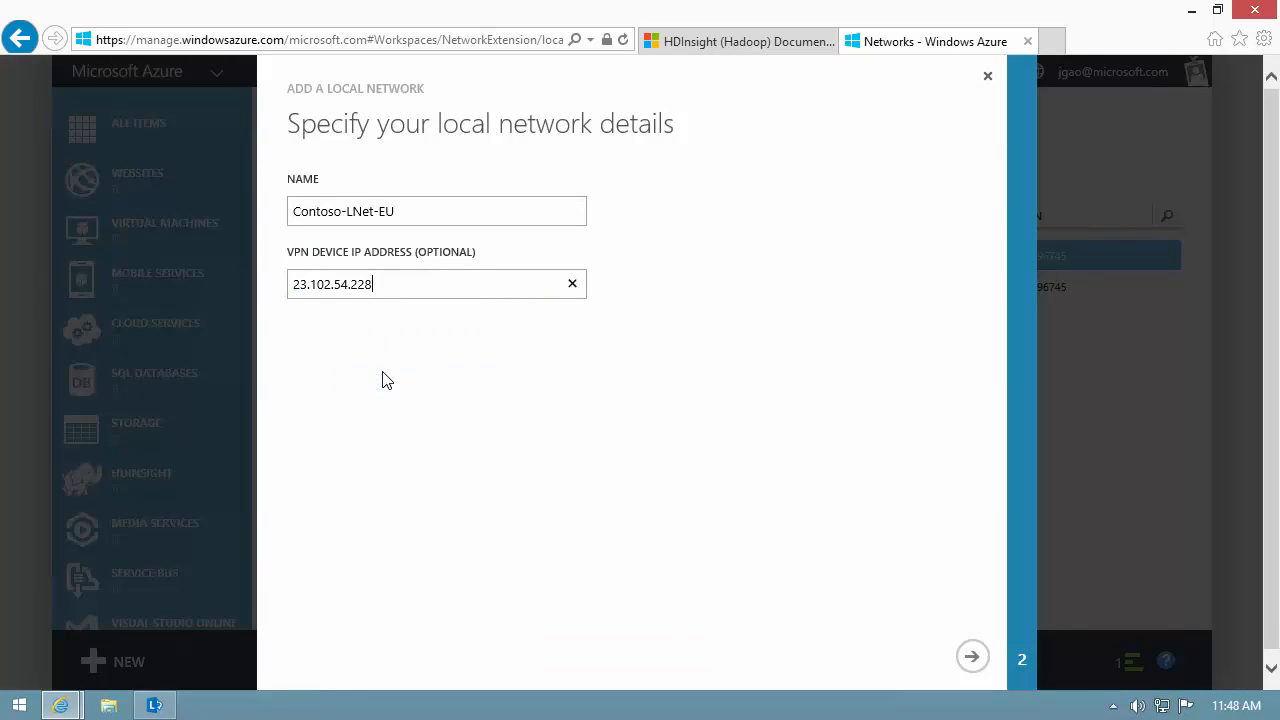
click(971, 658)
click(971, 656)
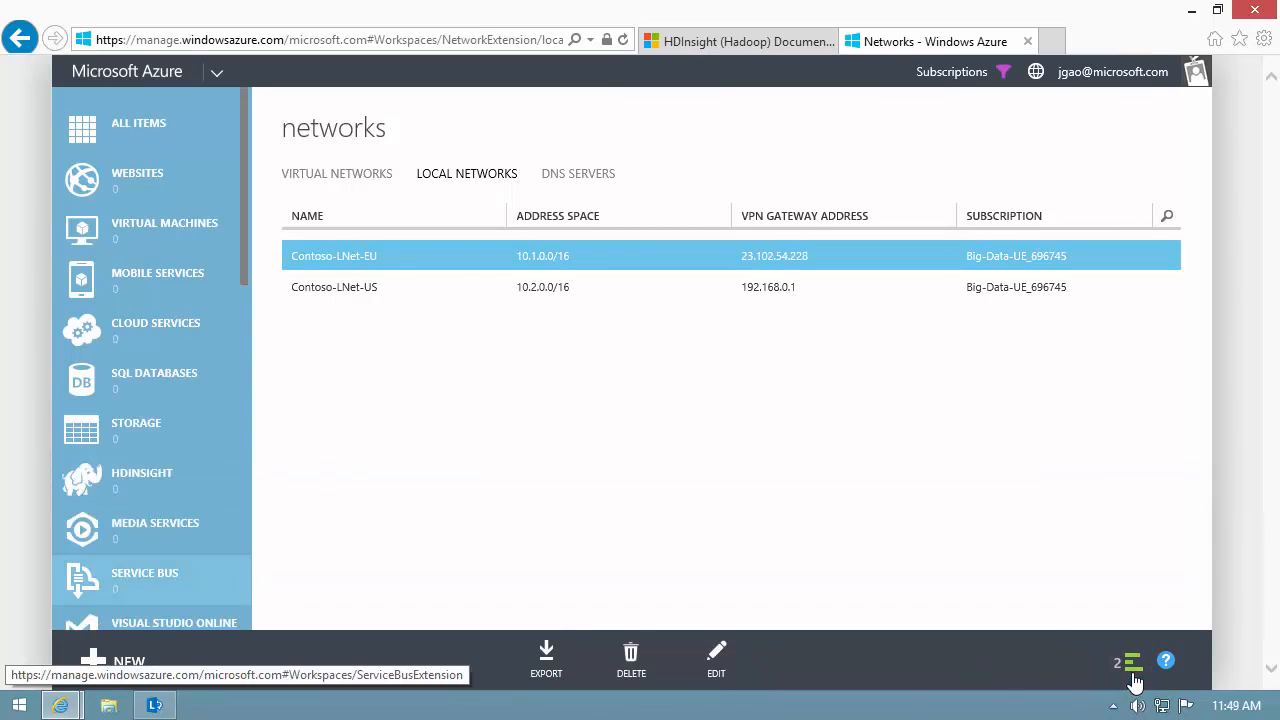
click(1132, 674)
click(1110, 499)
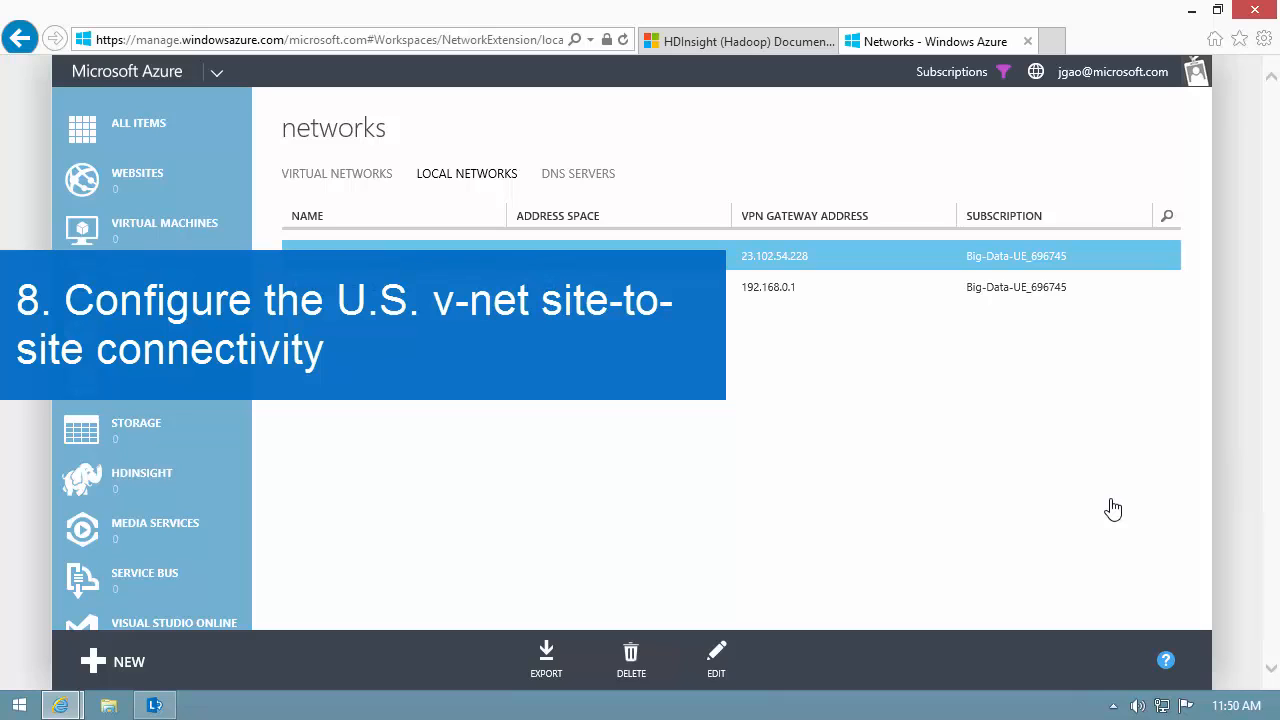
Step: Enable site-to-site connectivity for the virtual network Contoso-VNet-US, connecting it to the local network Contoso-LNet-EU
click(389, 184)
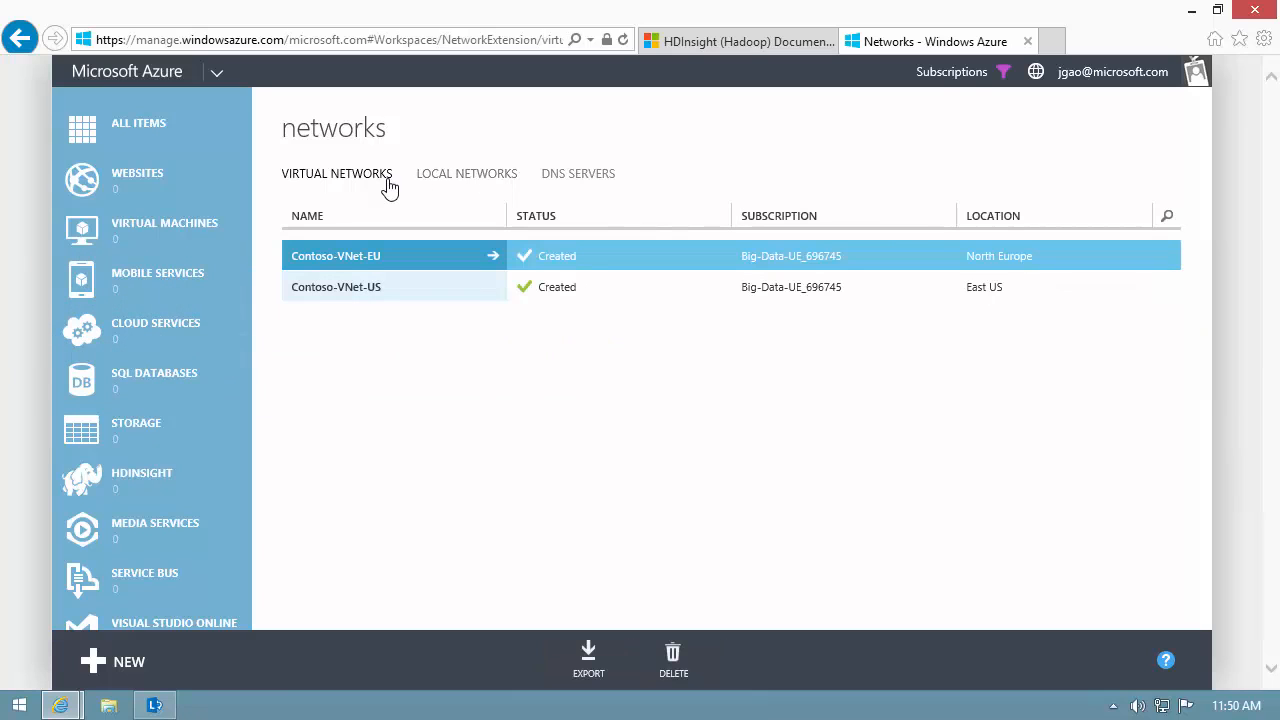
click(356, 290)
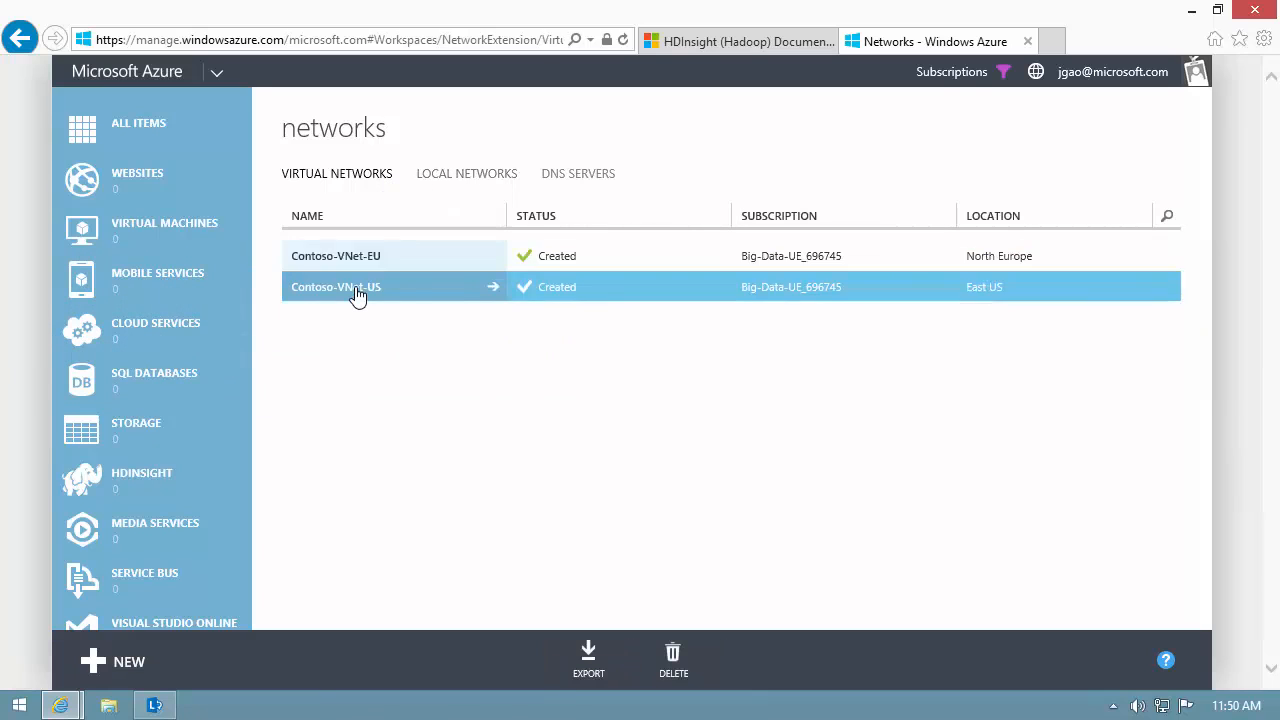
click(429, 180)
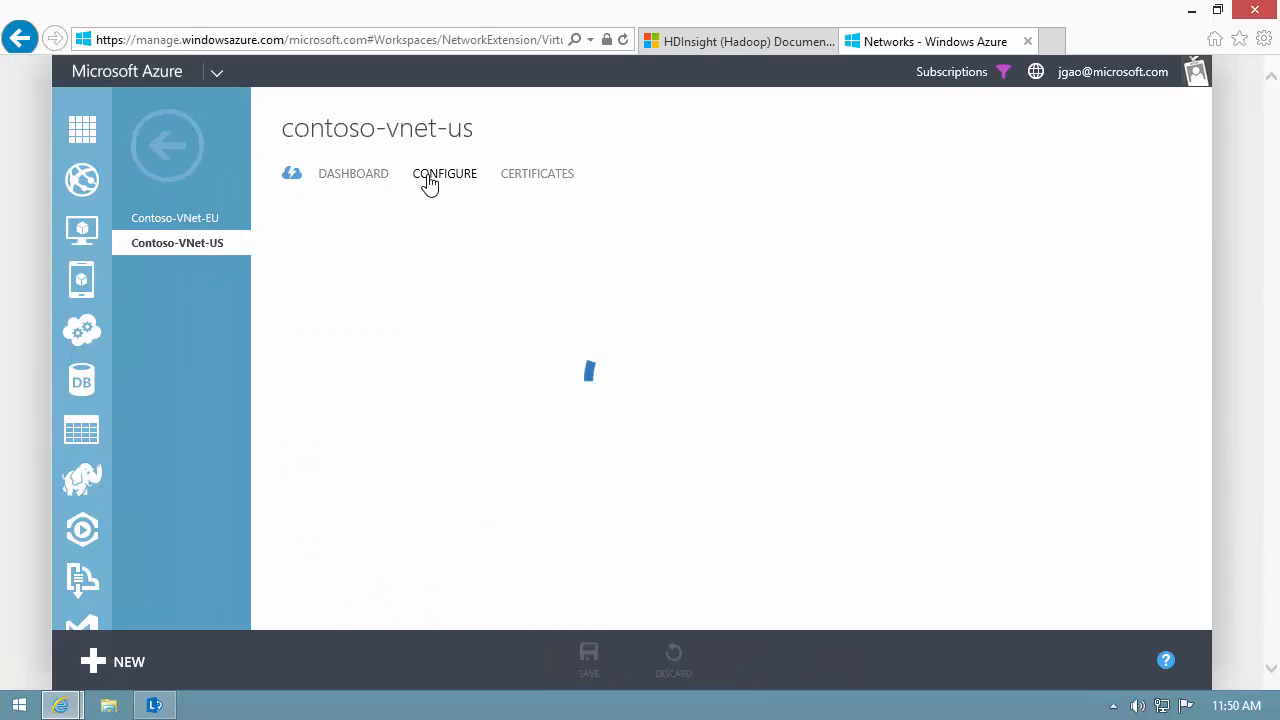
scroll(435, 240, down, 3)
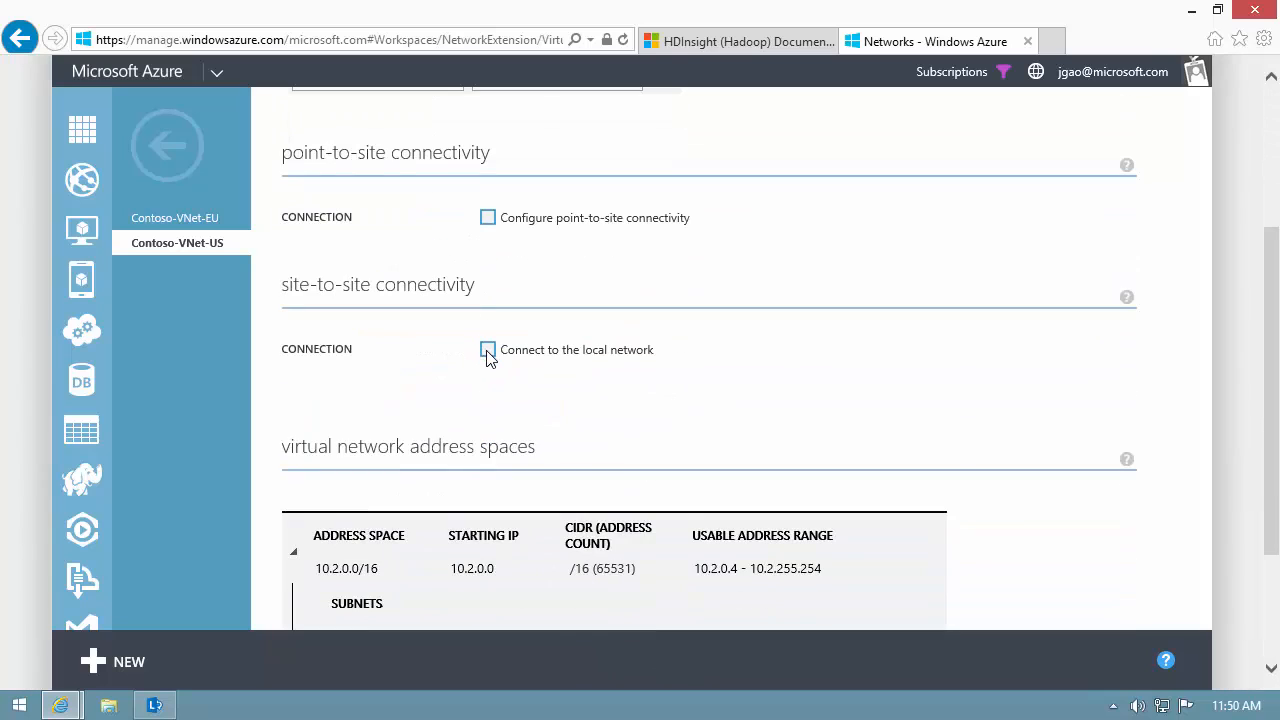
click(488, 350)
scroll(489, 357, down, 1)
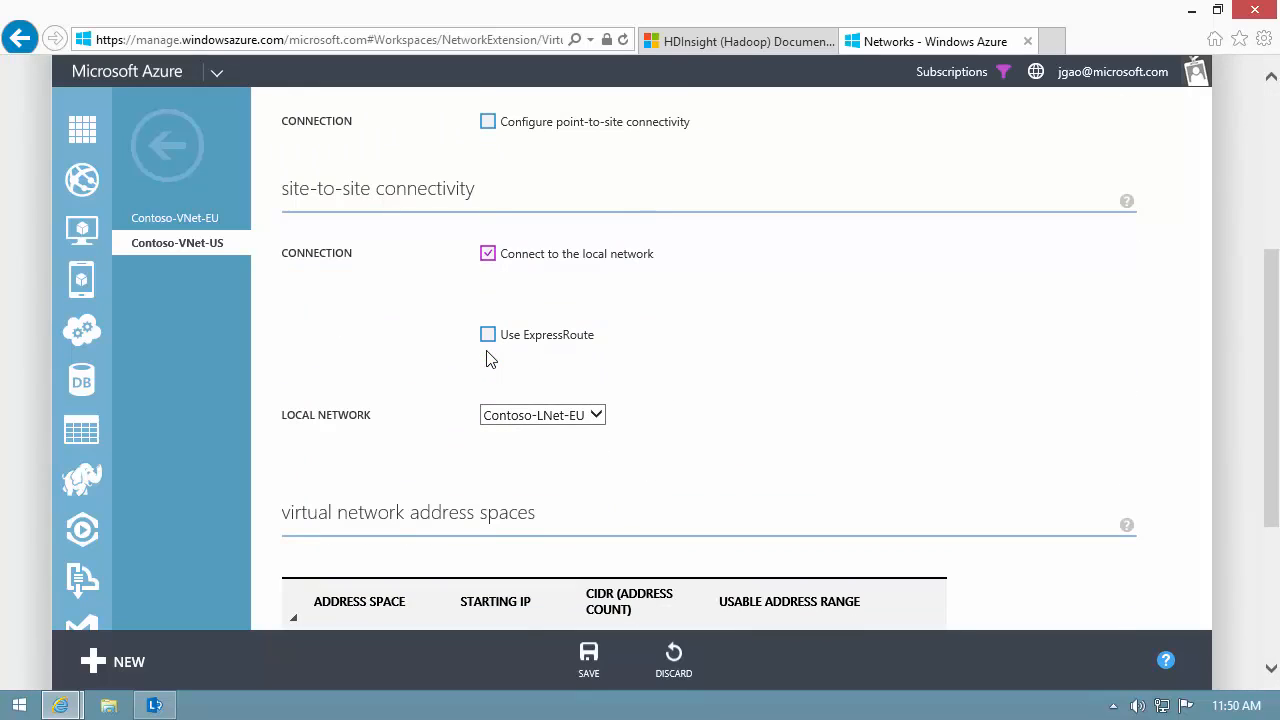
Step: Add a gateway subnet to the Contoso-VNet-US address space, save the configuration and dismiss the notification
scroll(490, 358, down, 3)
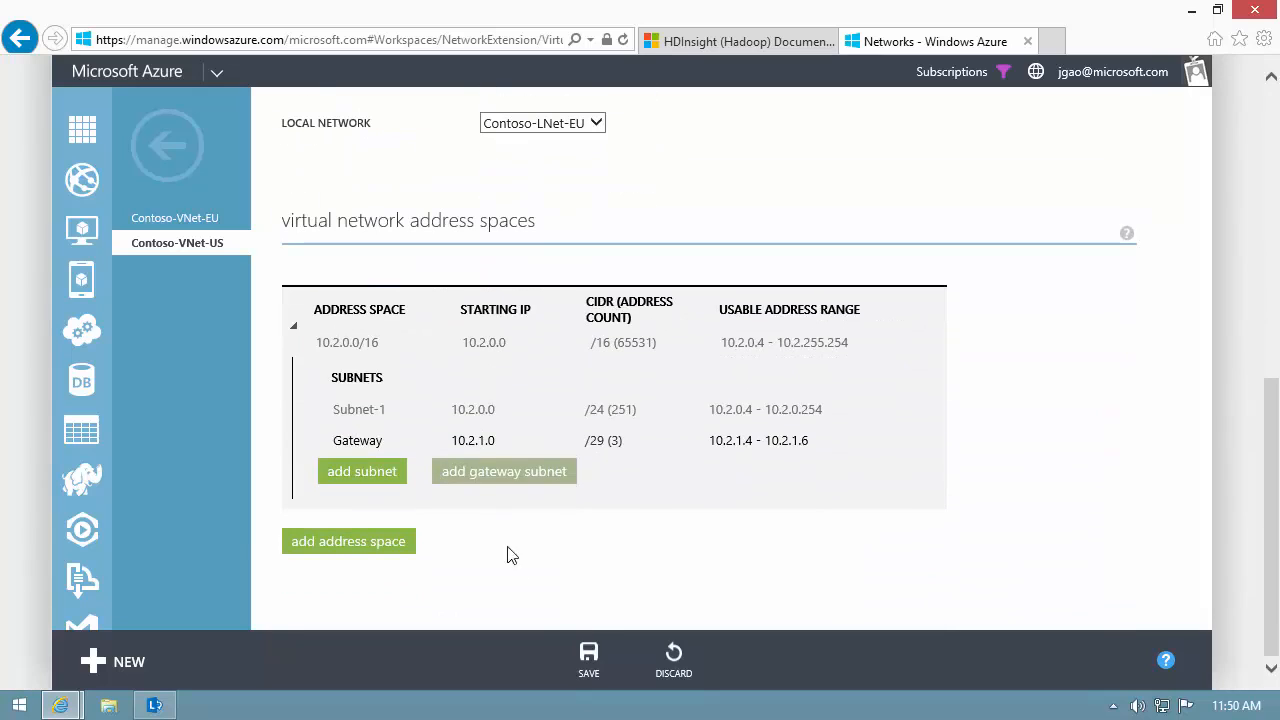
click(588, 656)
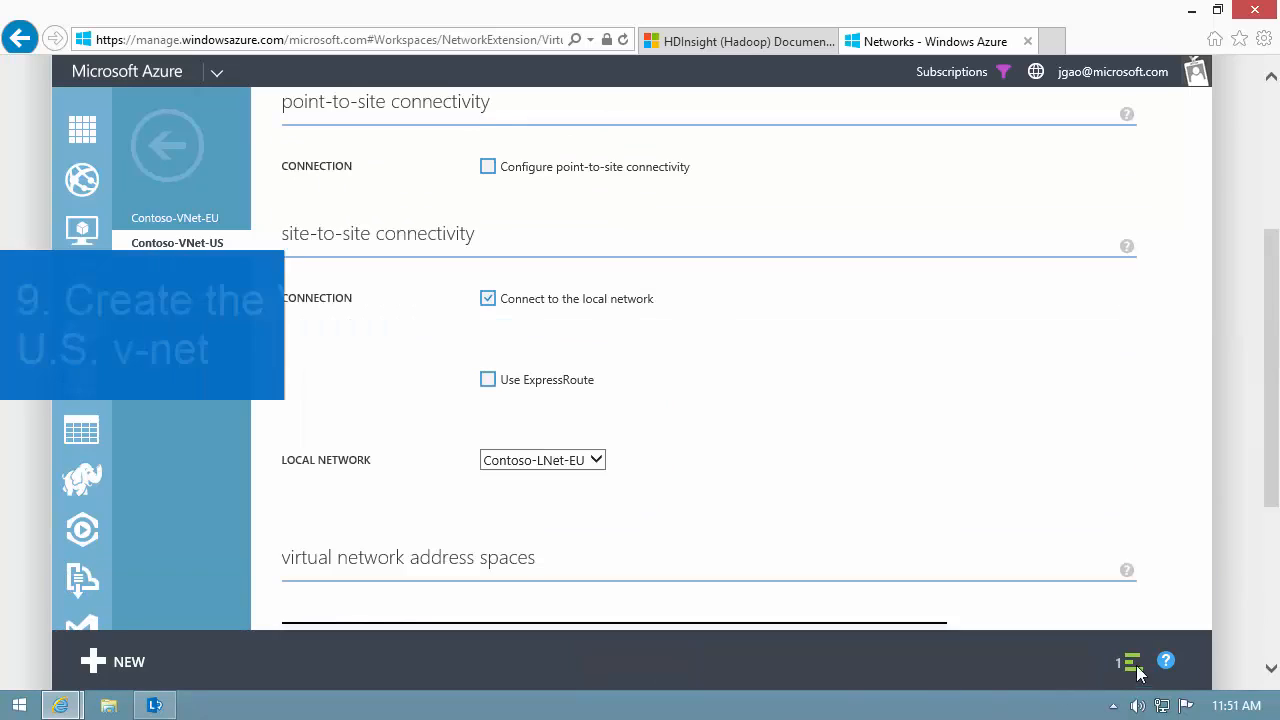
click(1166, 605)
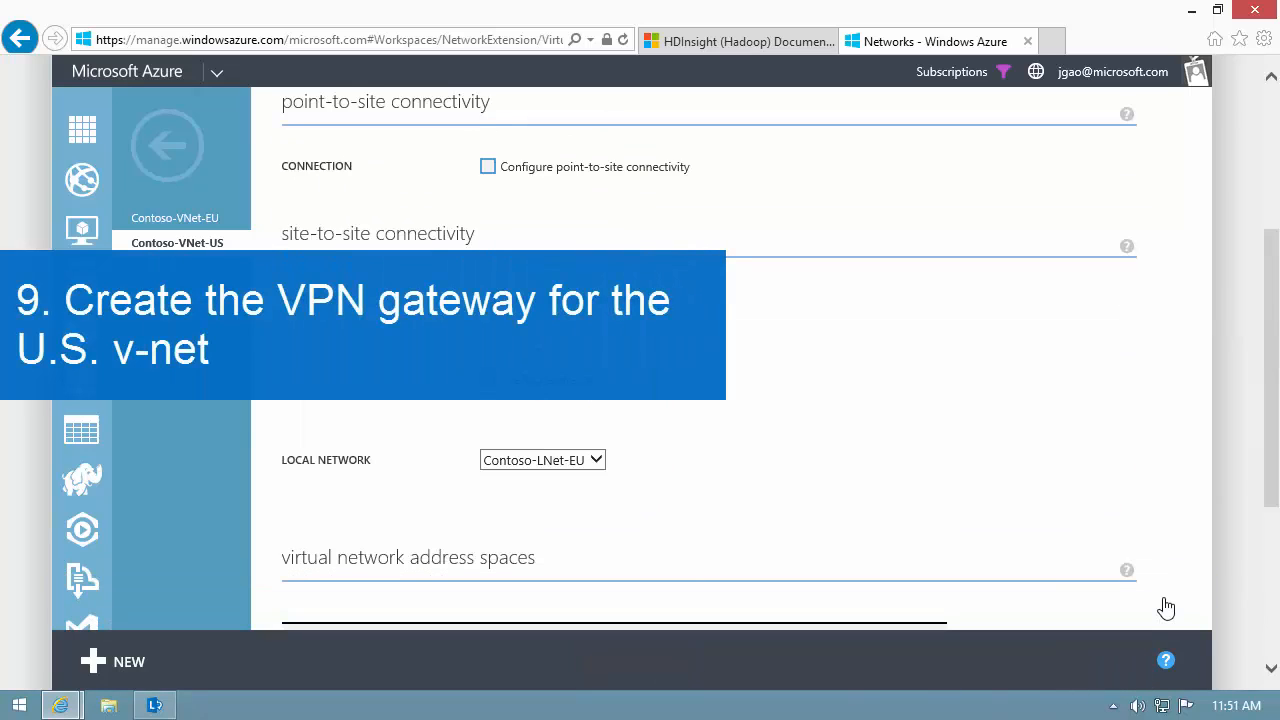
Step: Create a VPN gateway with dynamic routing for Contoso-VNet-US from its dashboard
scroll(1166, 607, up, 5)
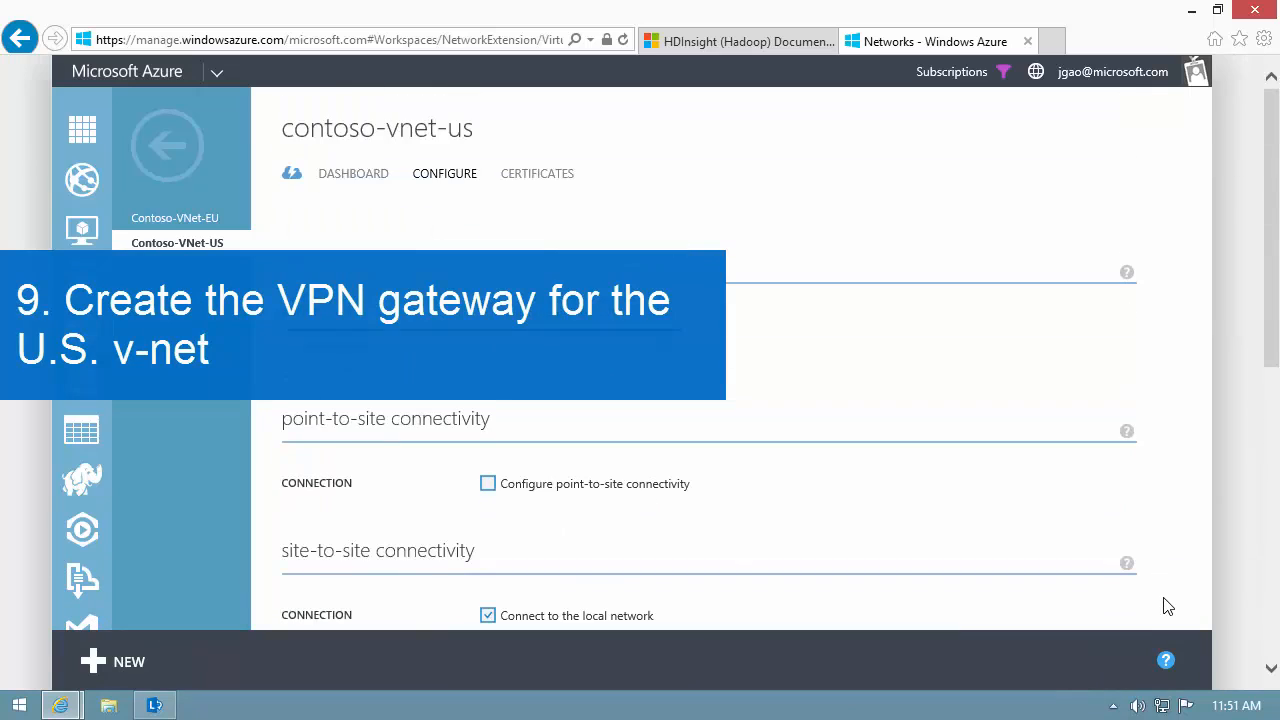
click(379, 176)
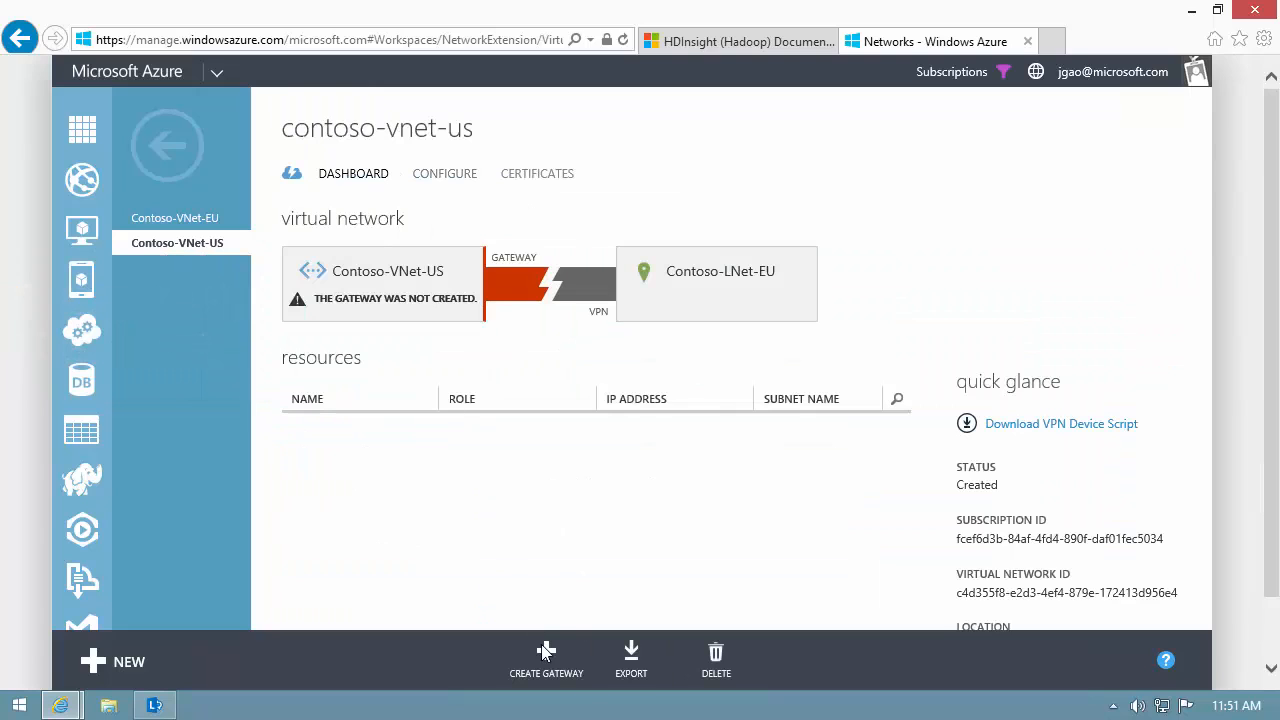
click(545, 651)
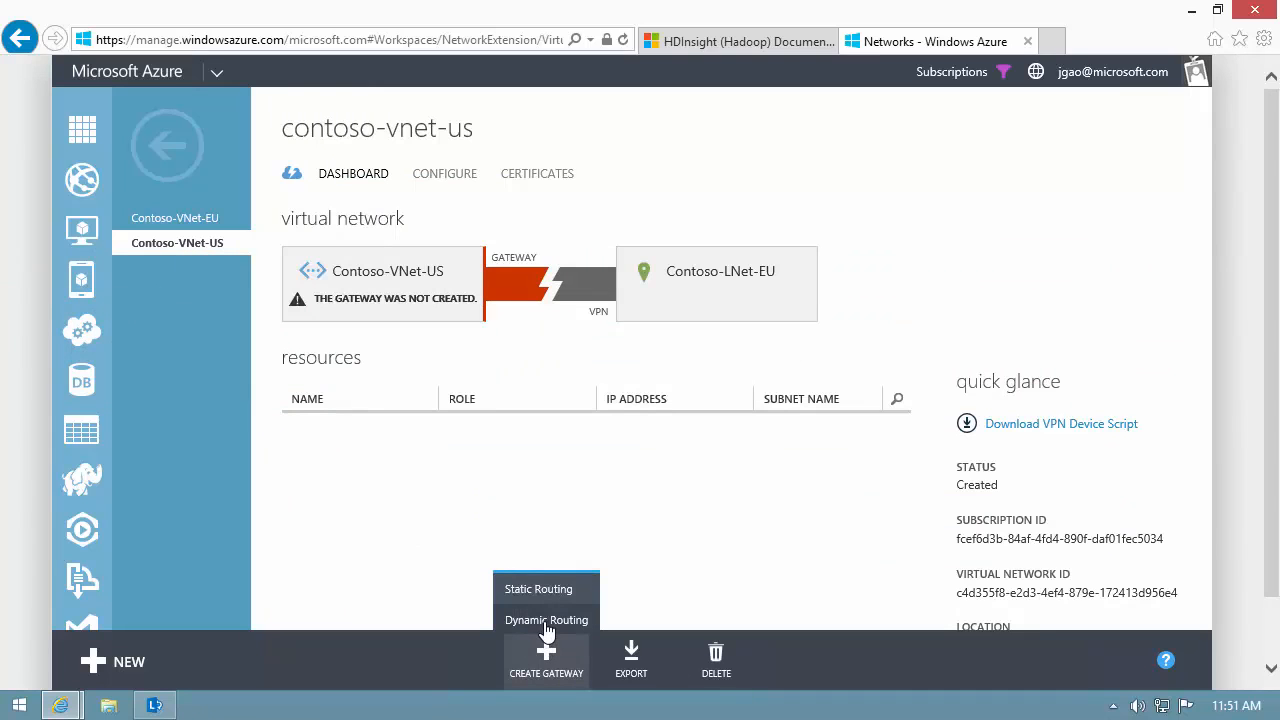
click(546, 621)
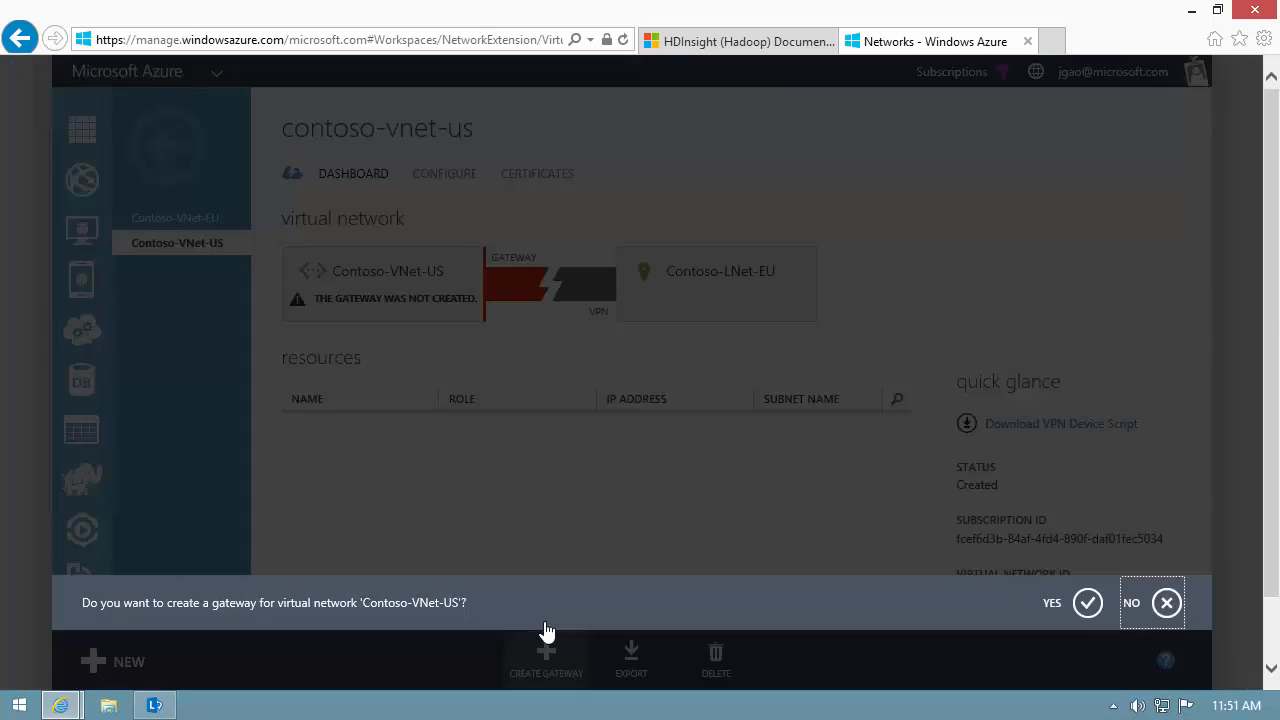
click(1072, 604)
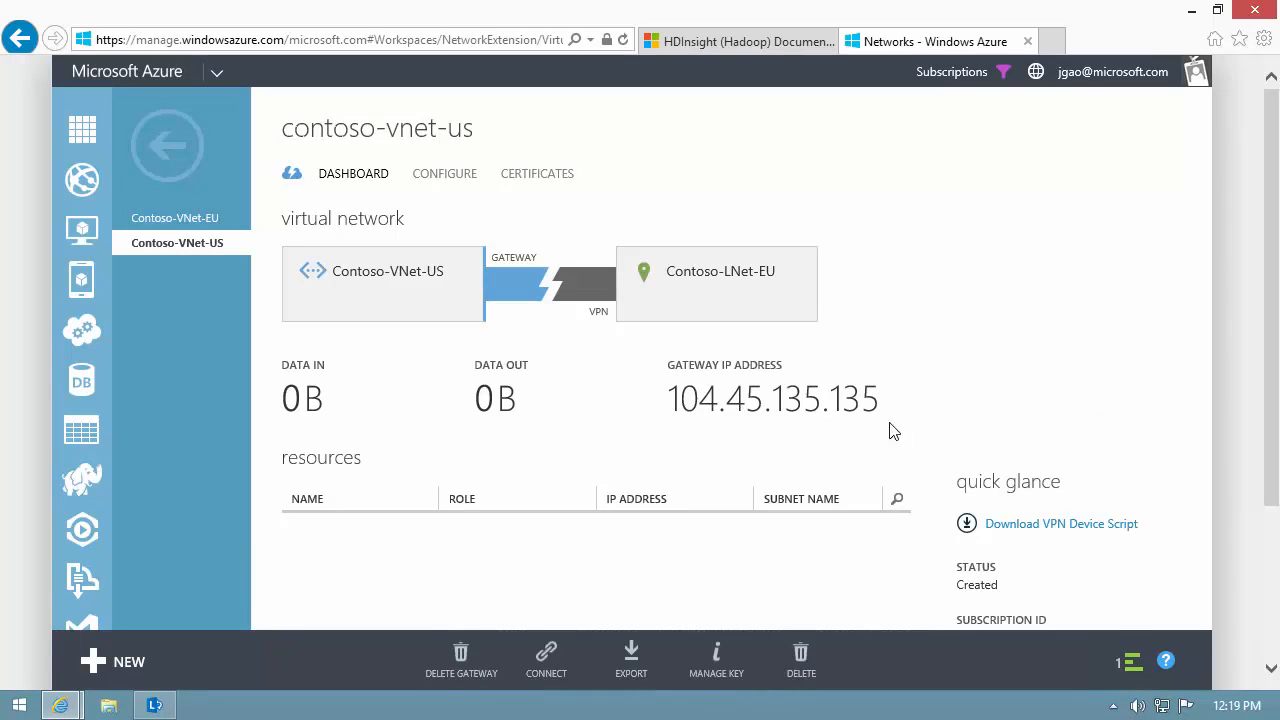
Step: Copy the gateway IP address of Contoso-VNet-US
drag(884, 418, 692, 407)
right_click(692, 407)
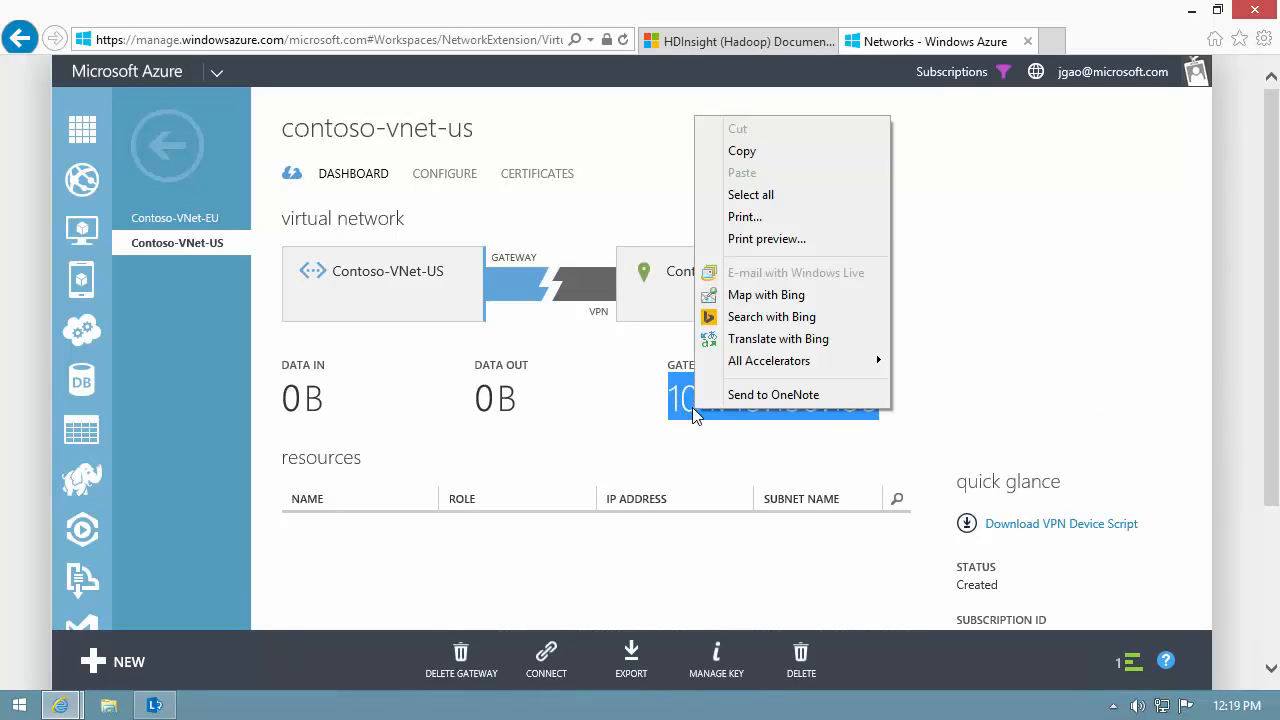
click(744, 154)
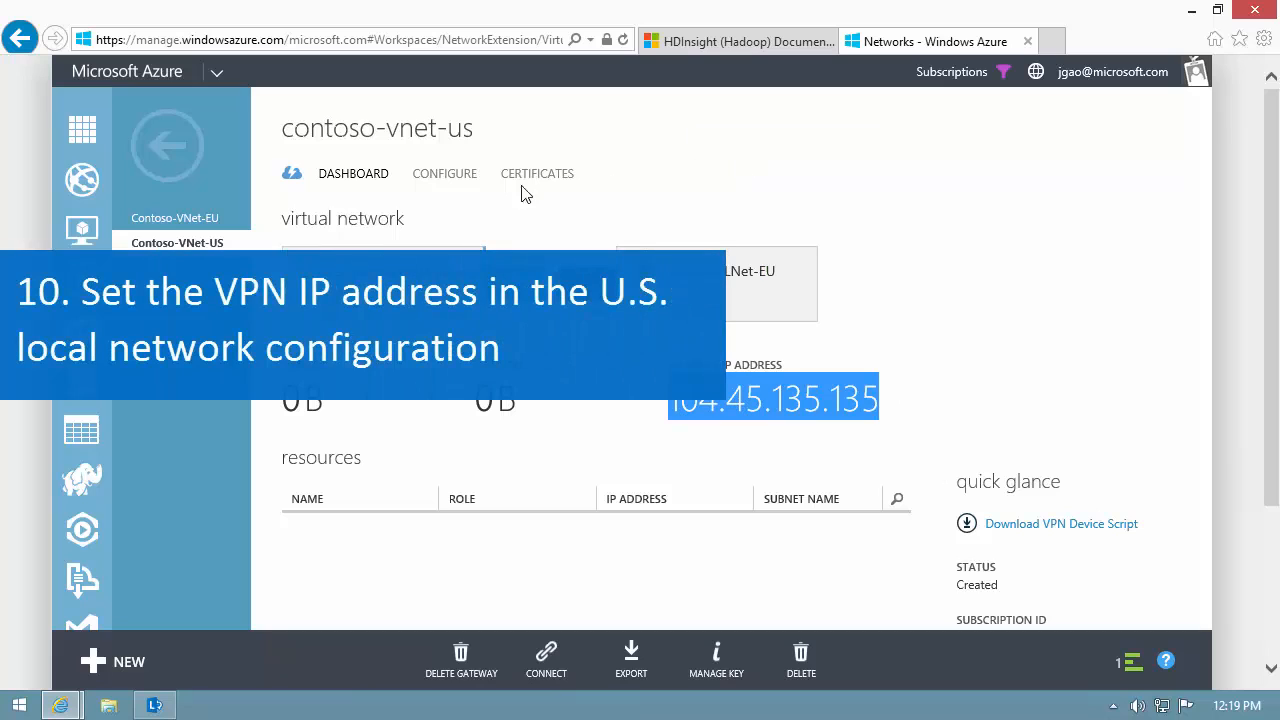
Step: Set the VPN device IP address of the local network Contoso-LNet-US to 104.45.135.135, save it and dismiss the notifications
click(182, 153)
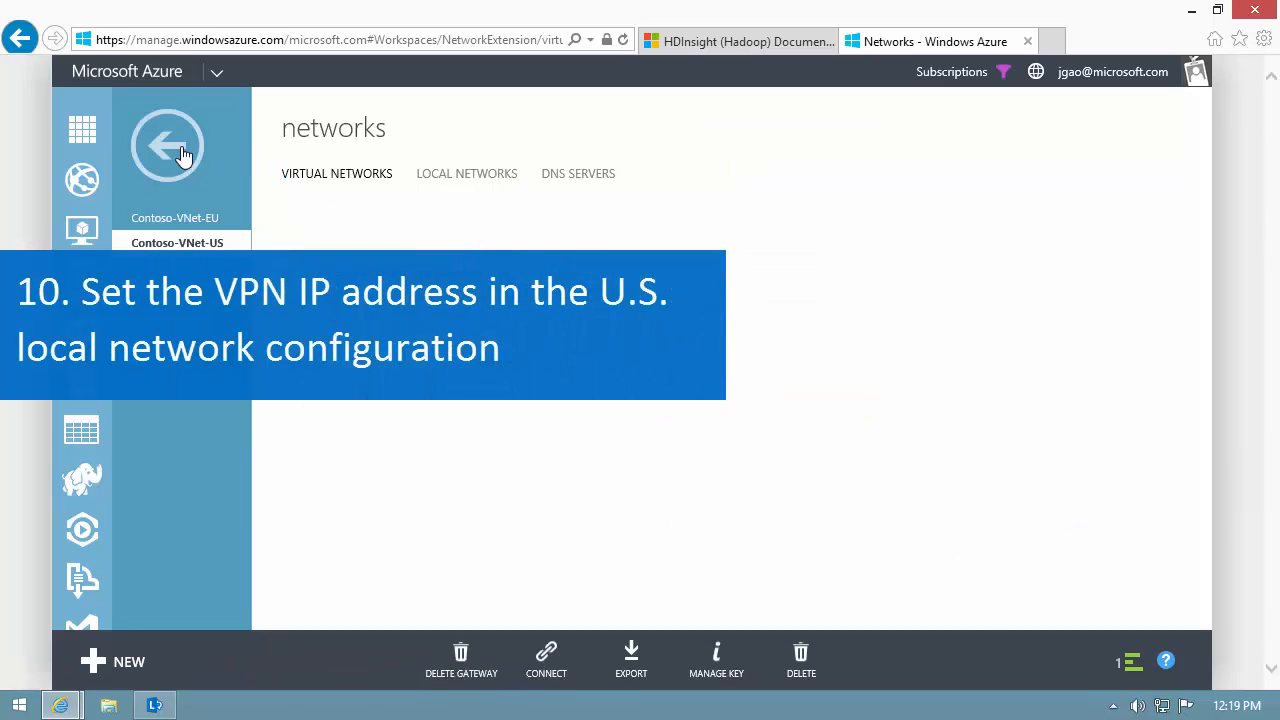
click(440, 178)
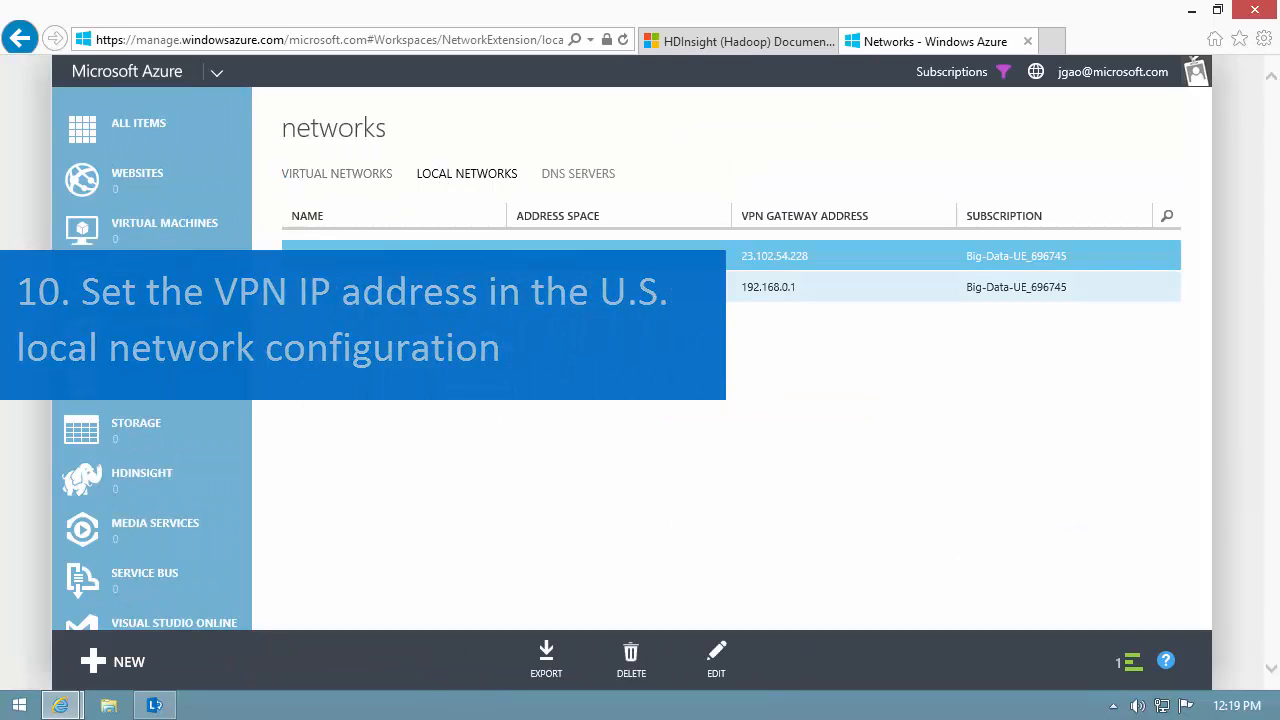
click(394, 287)
click(718, 662)
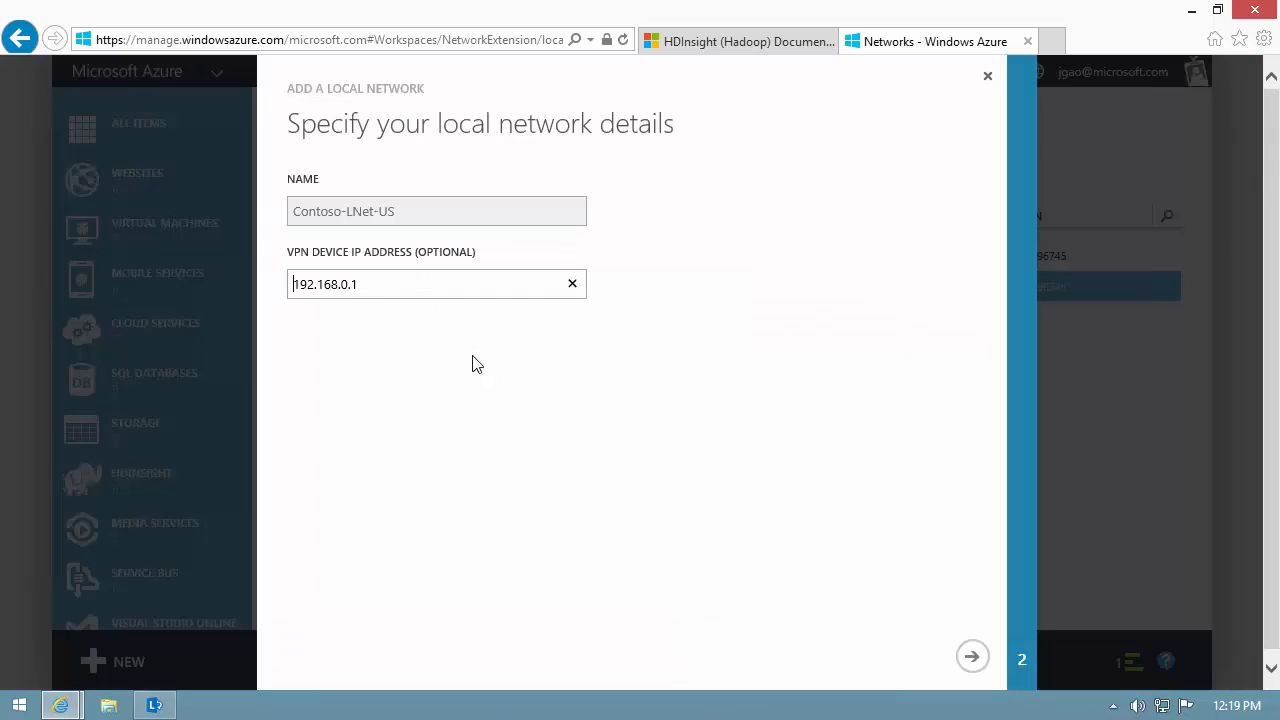
double_click(323, 294)
right_click(322, 293)
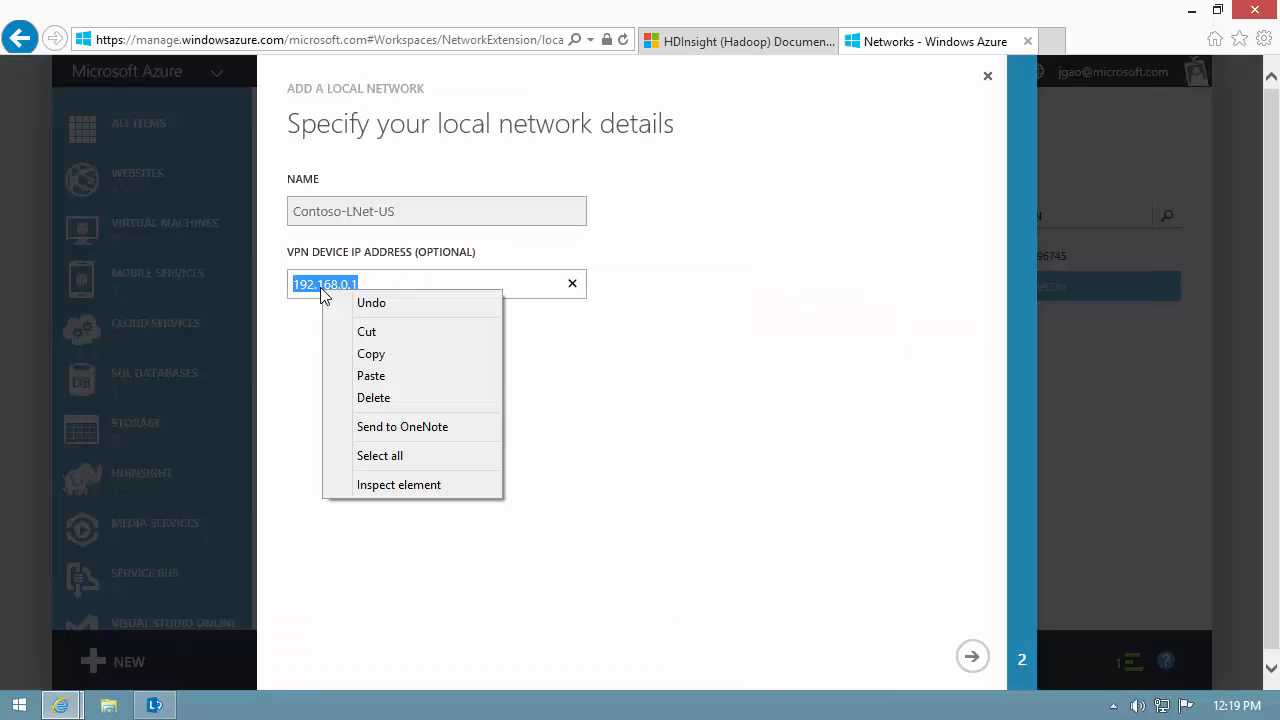
click(369, 375)
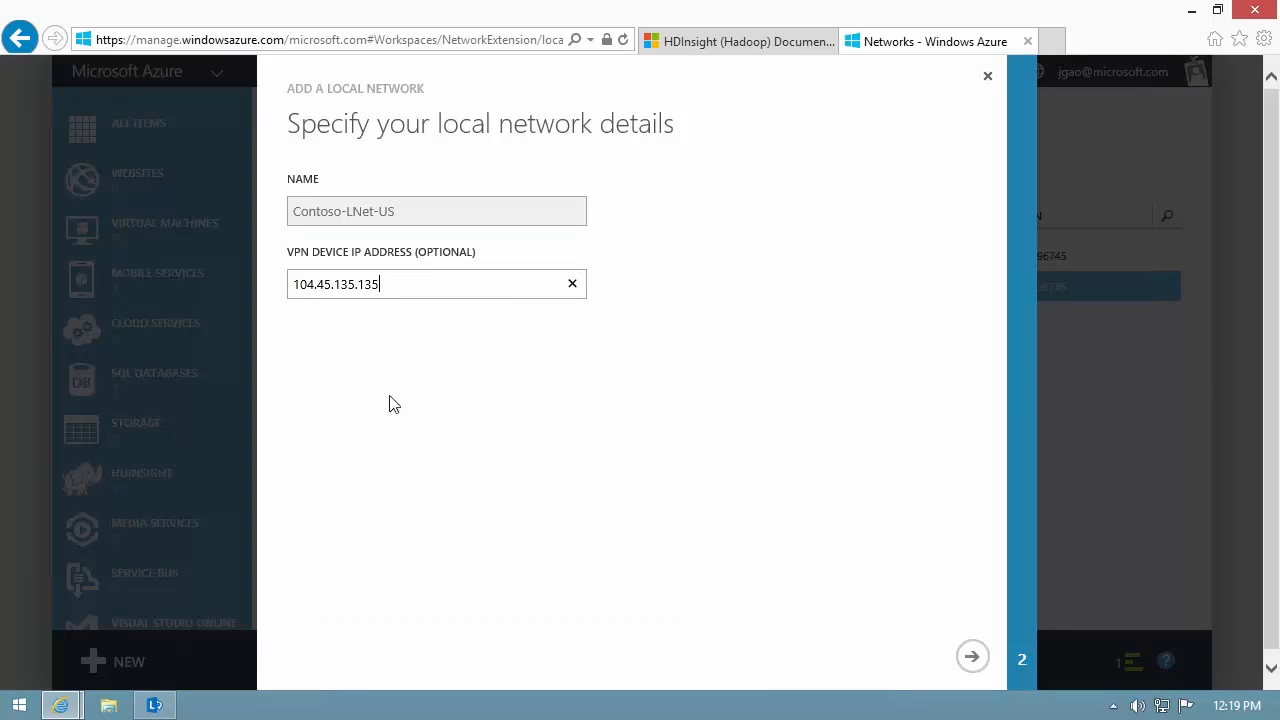
click(972, 656)
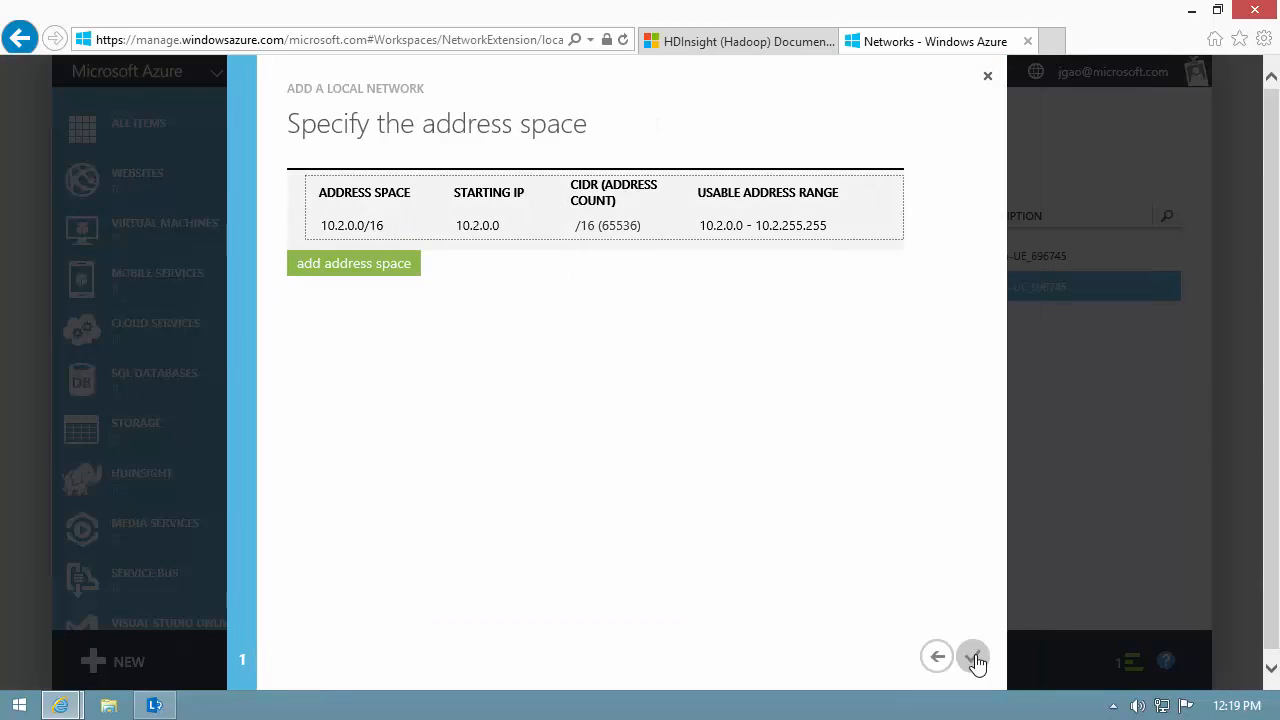
click(974, 658)
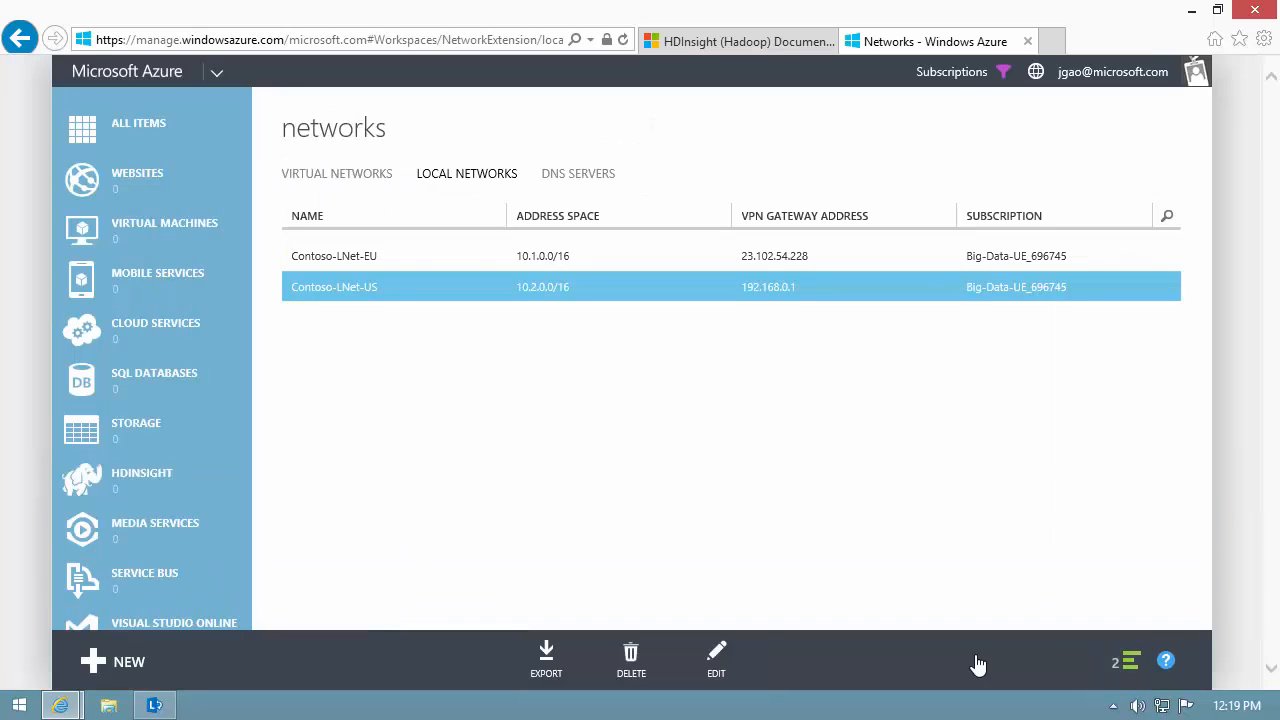
click(1124, 662)
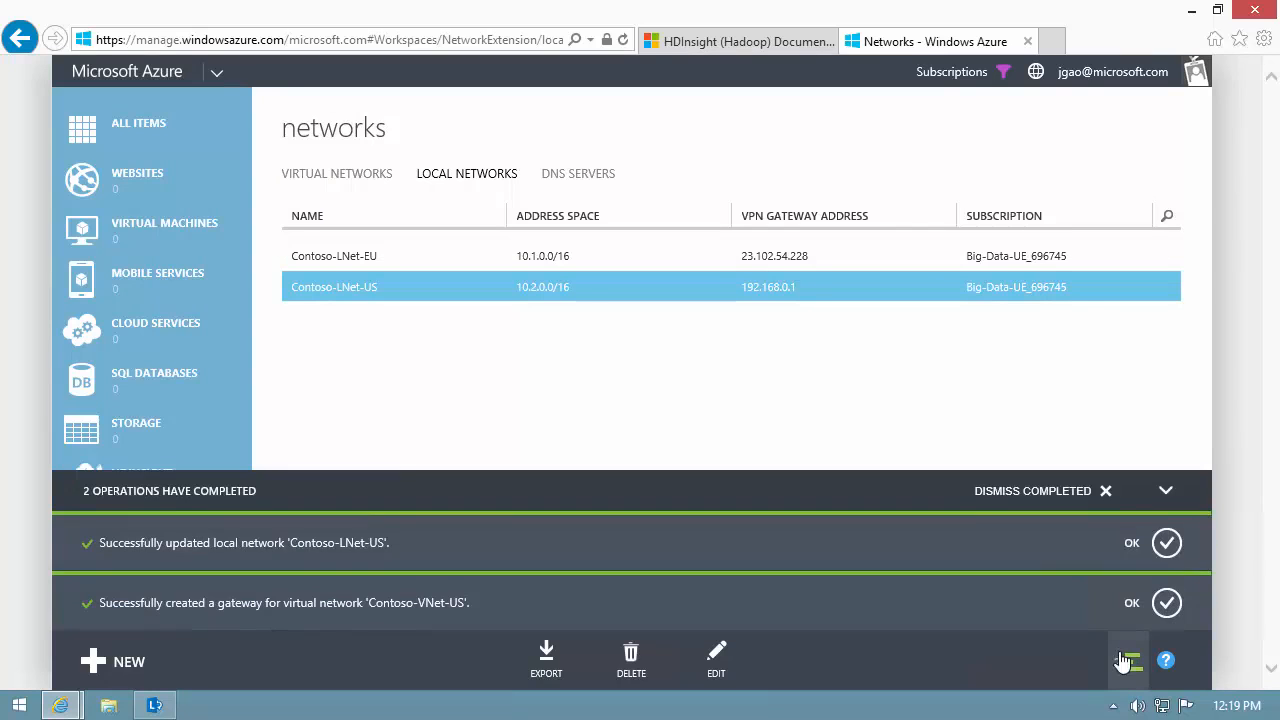
click(1107, 490)
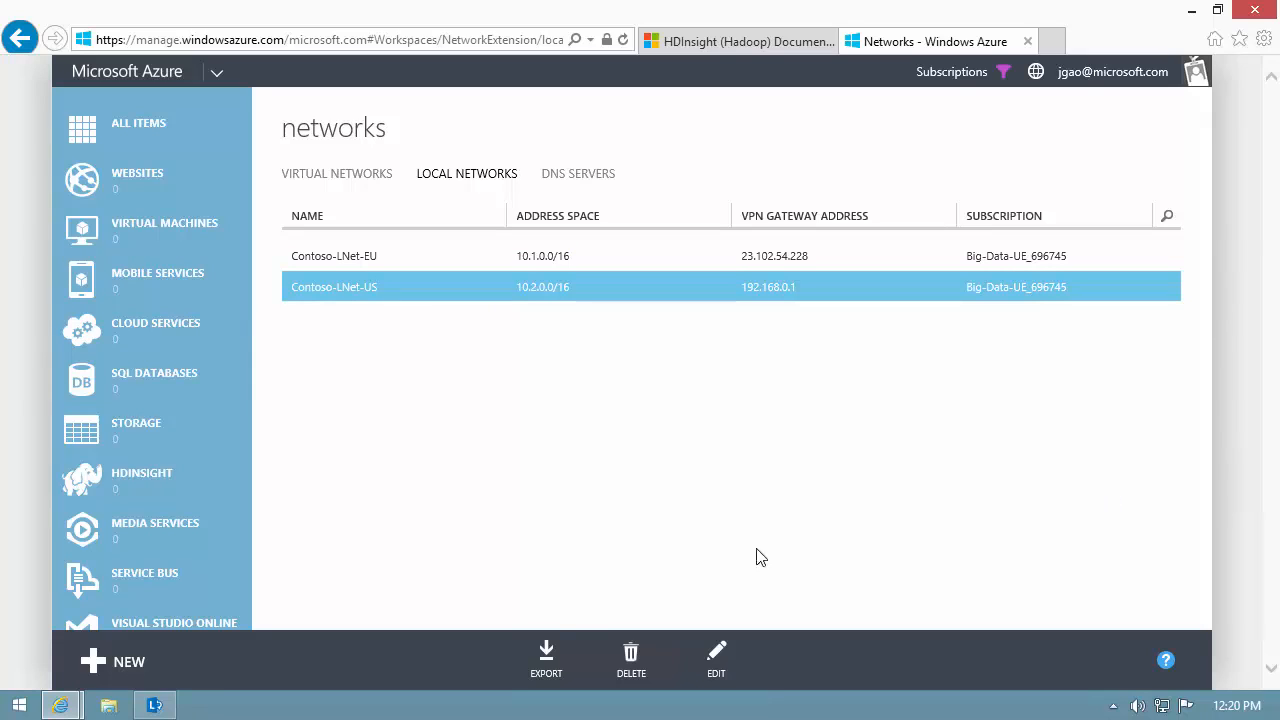
Step: In Windows PowerShell ISE, run Add-AzureAccount, Select-AzureSubscription and Set-AzureVNetGatewayKey to set the same shared key for Contoso-VNet-EU with Contoso-LNet-US and Contoso-VNet-US with Contoso-LNet-EU
click(19, 706)
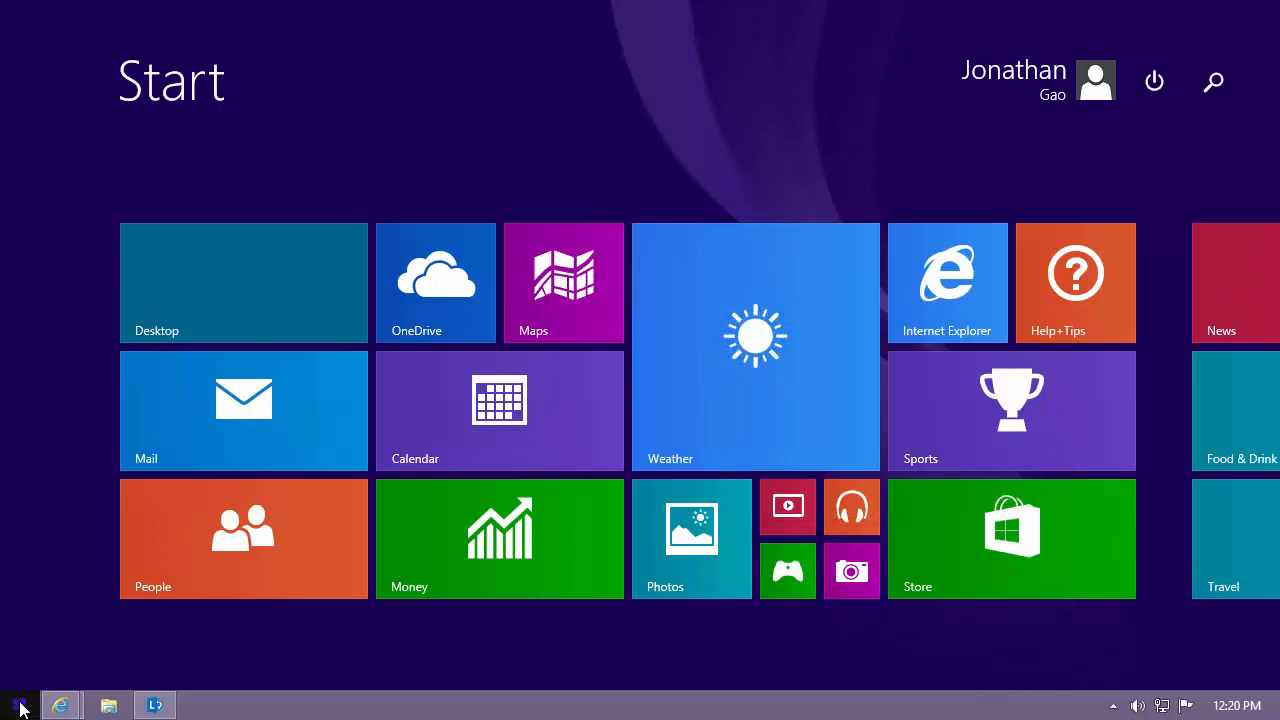
text(pwershell ise)
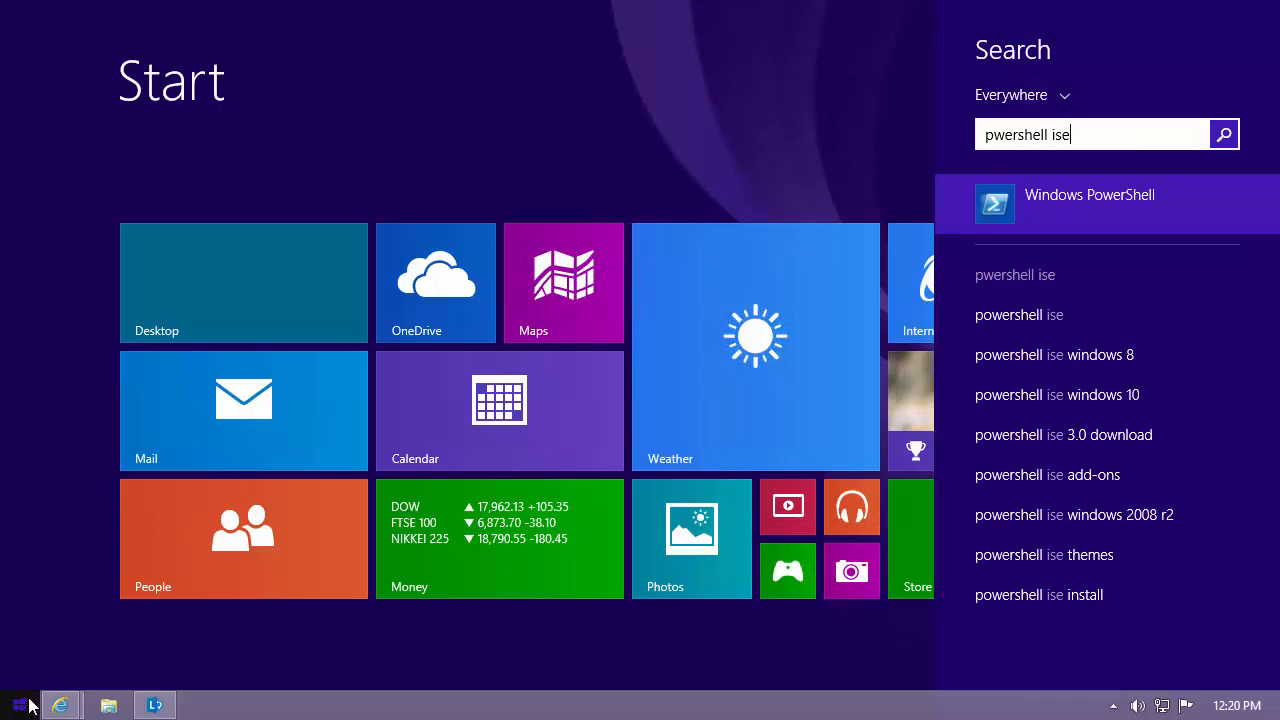
click(1003, 192)
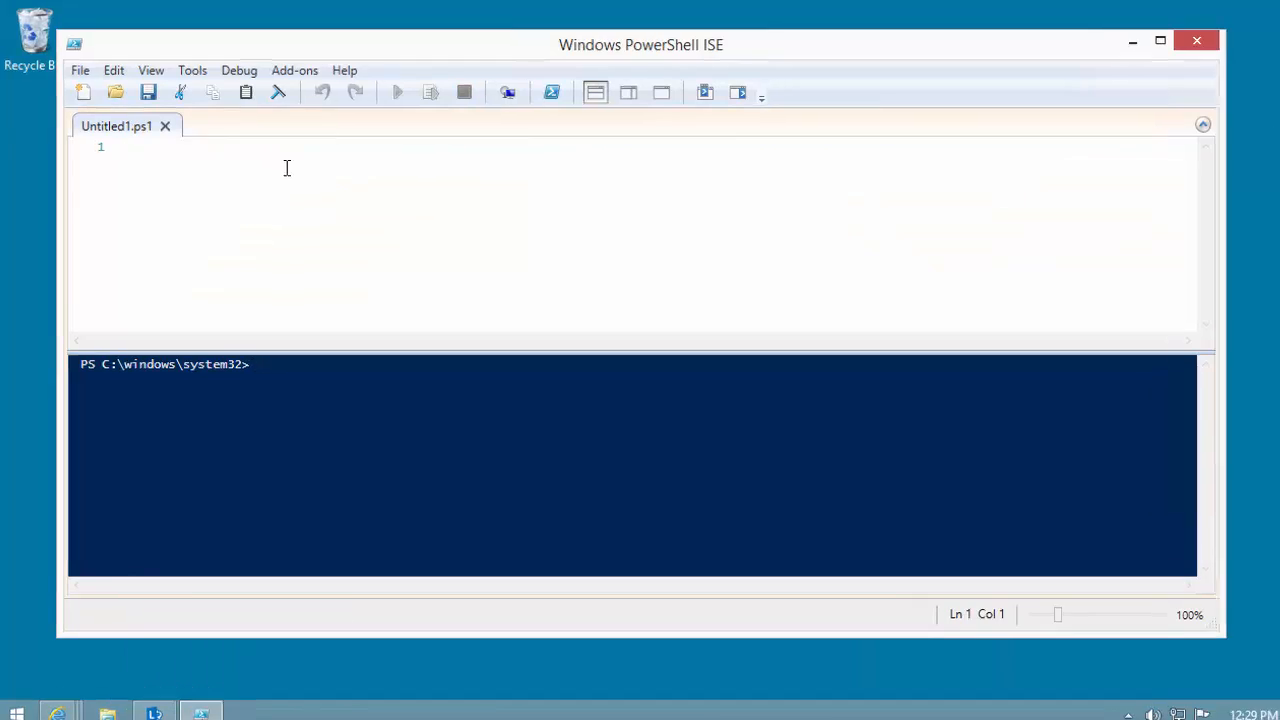
key(ctrl+v)
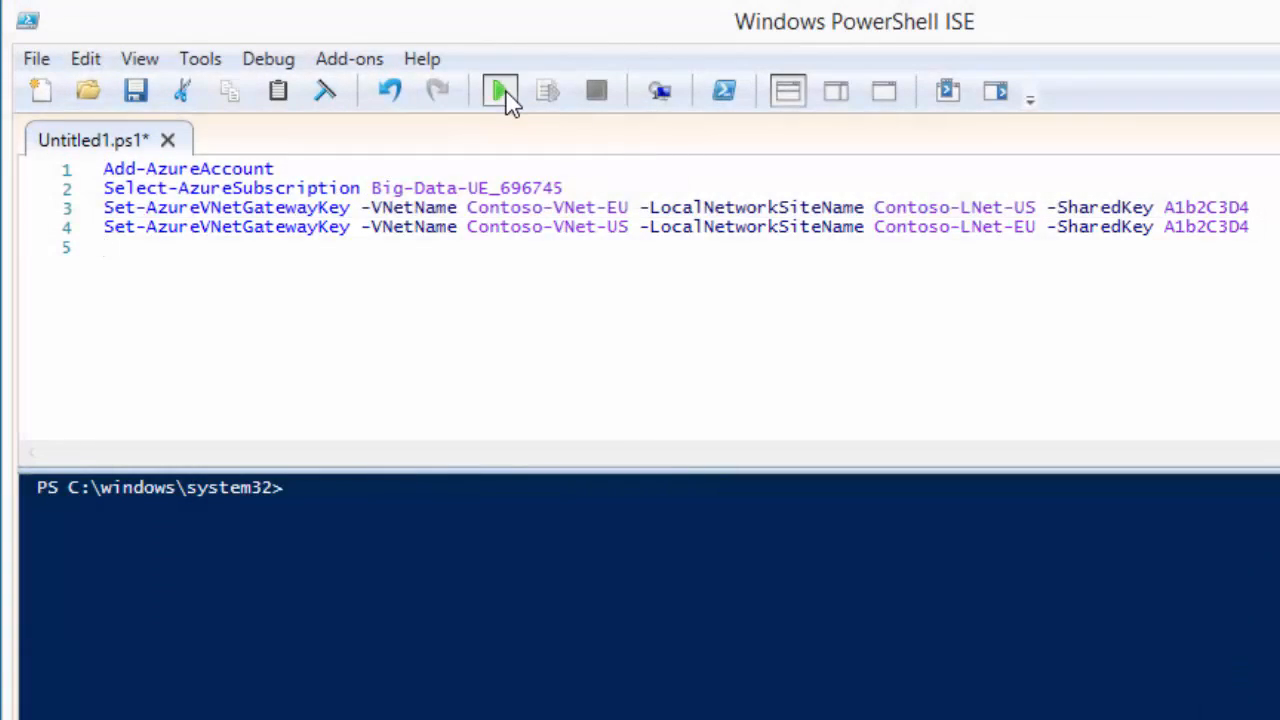
click(501, 92)
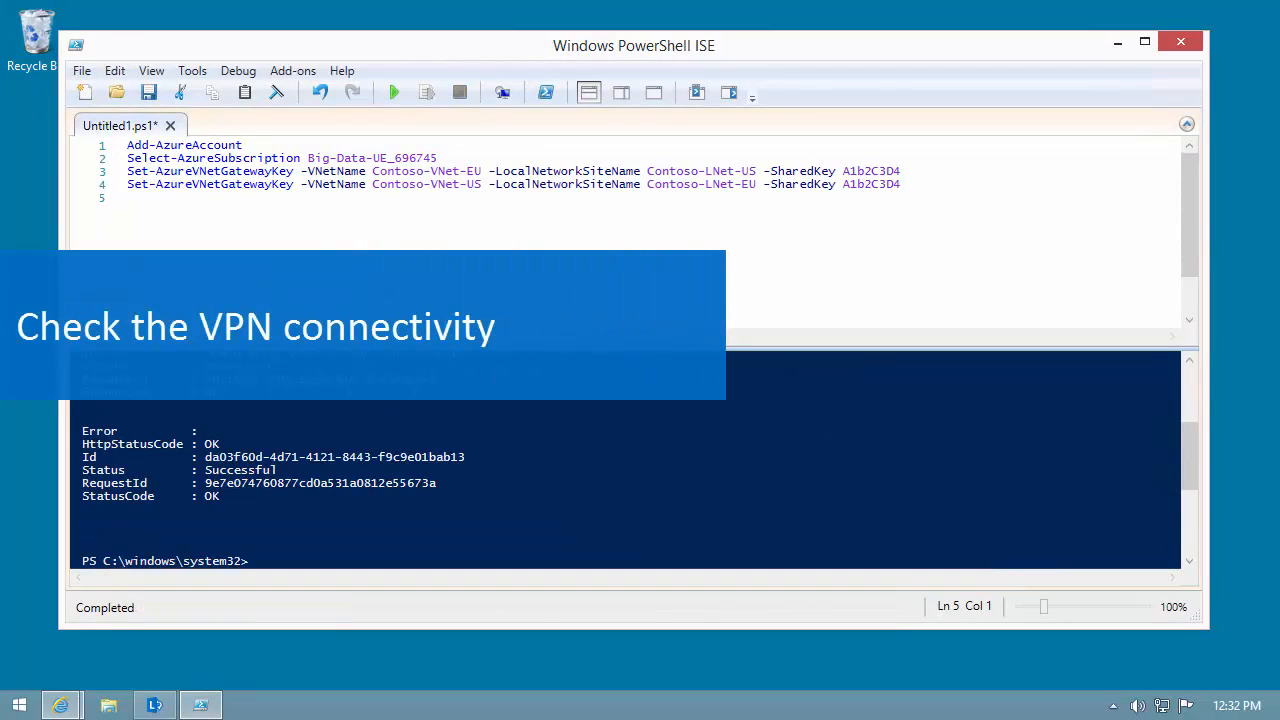
Step: Switch to the Azure portal in Internet Explorer, connect the Contoso-VNet-EU gateway to Contoso-LNet-US and check the VPN connection on the Contoso-VNet-US dashboard
mouse_move(62, 703)
click(306, 631)
click(337, 203)
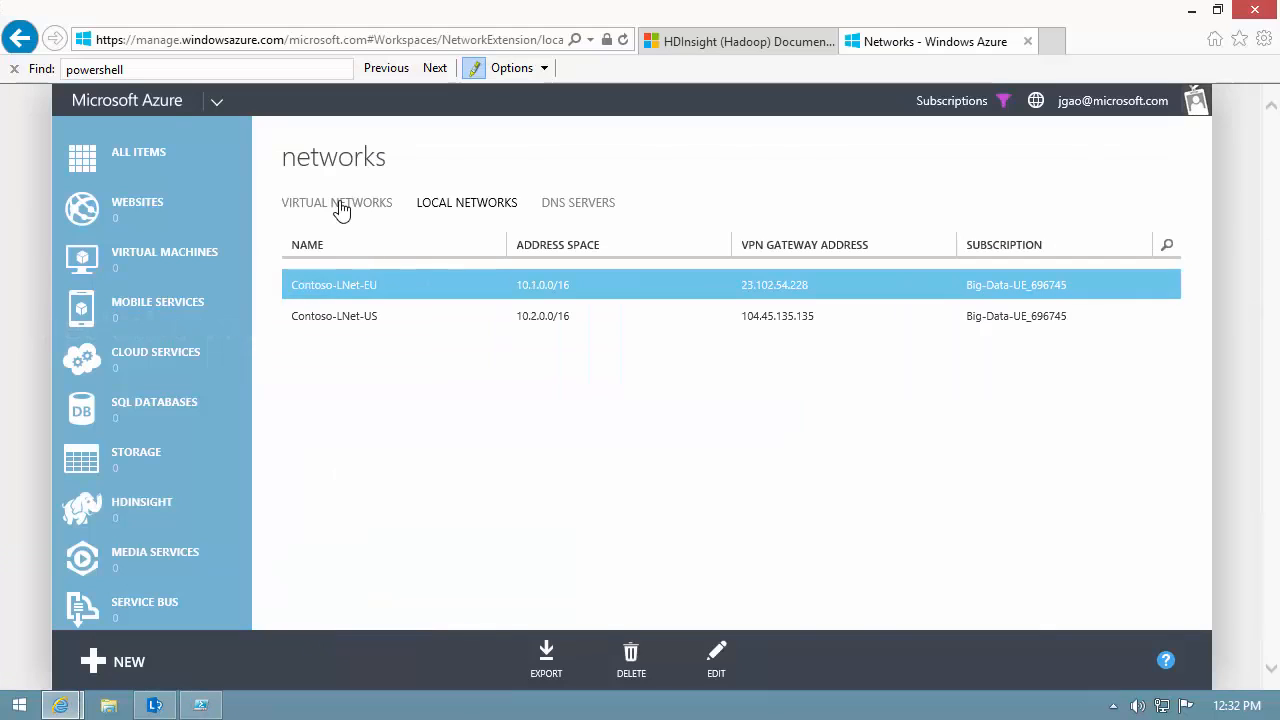
click(331, 296)
click(352, 216)
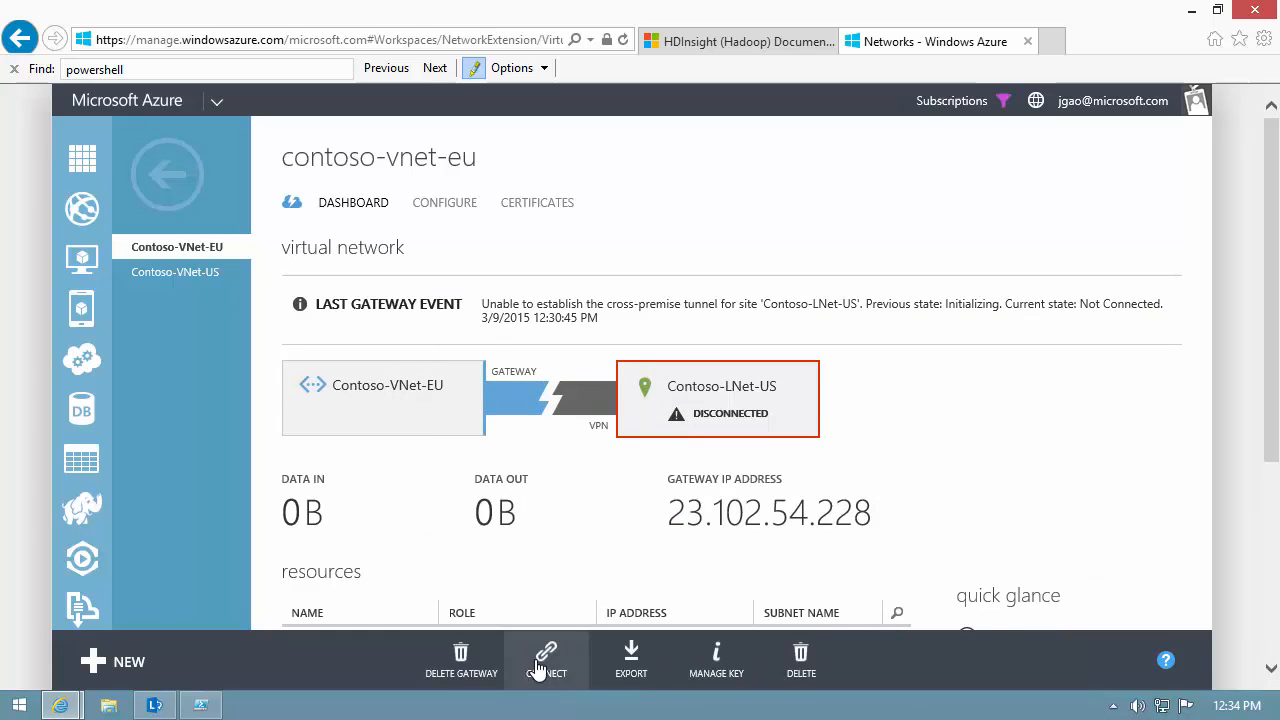
click(540, 662)
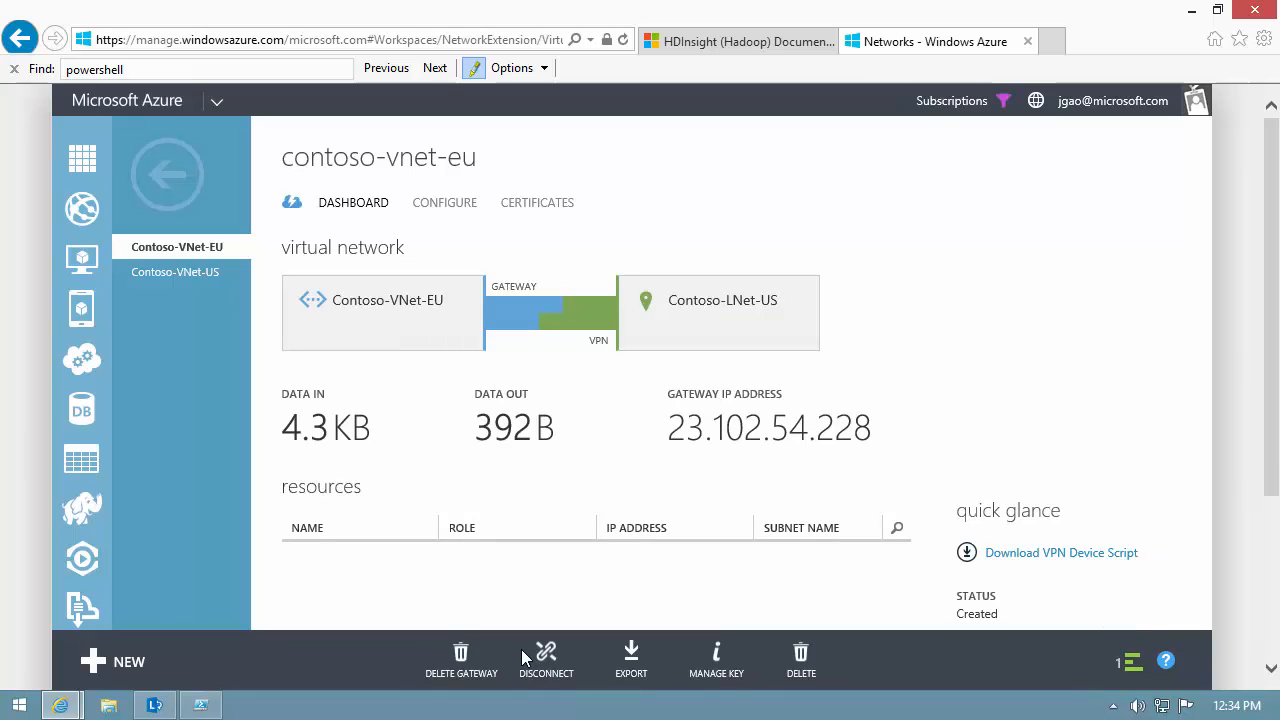
click(208, 276)
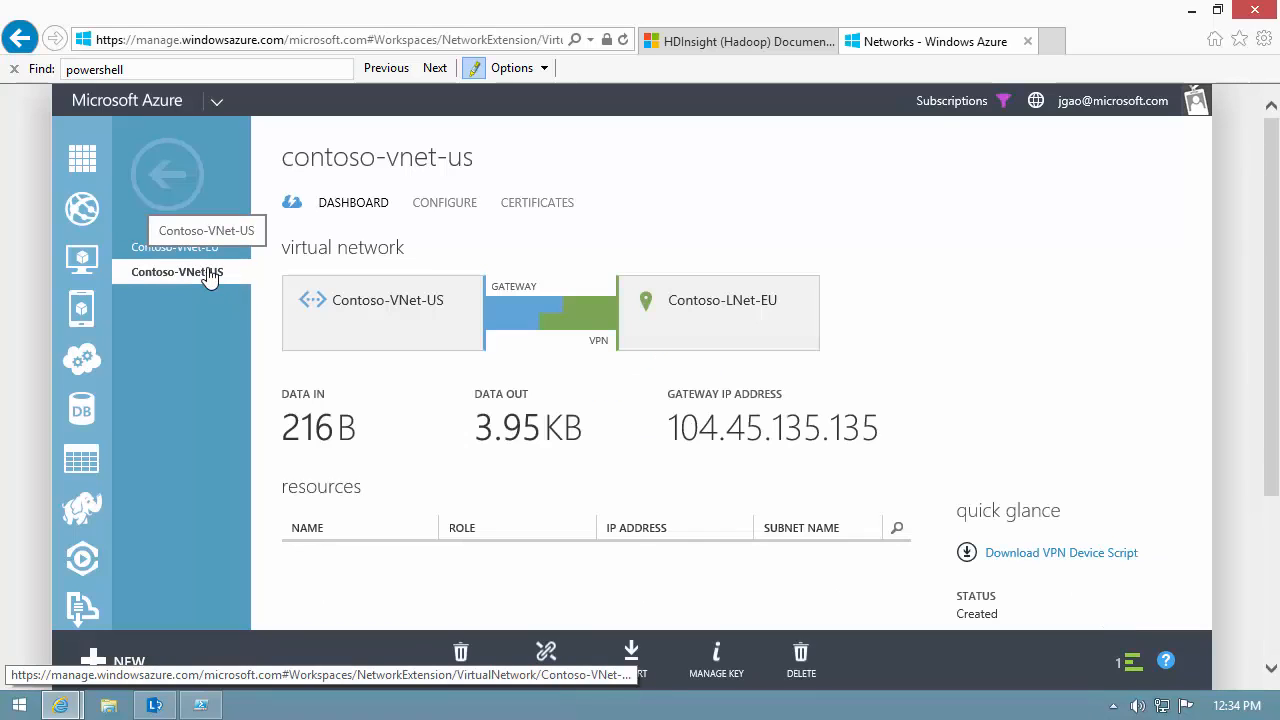